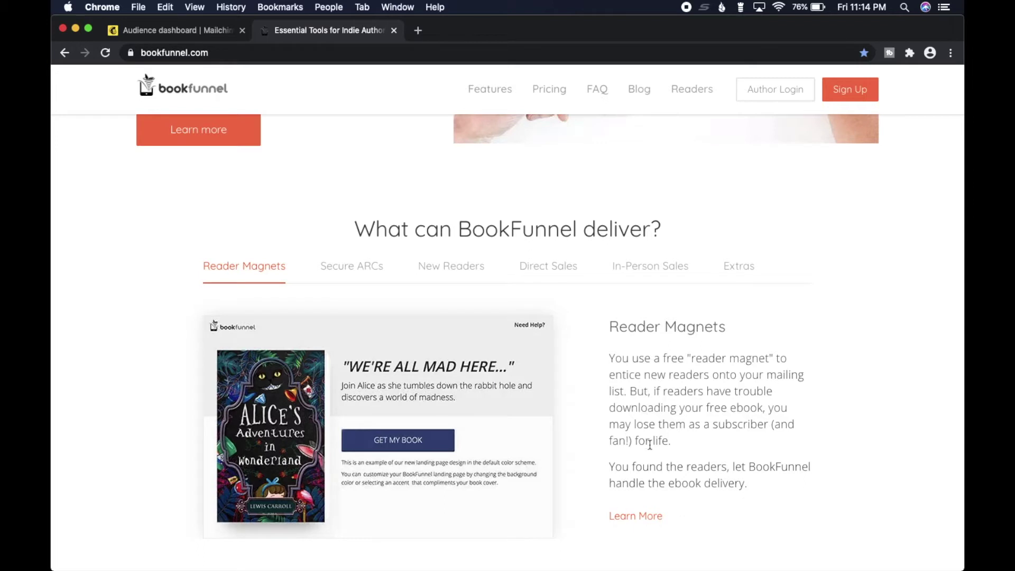
Cycle through the Secure ARCs, New Readers, Direct Sales, In-Person Sales and Extras options, then return to the top.
click(349, 267)
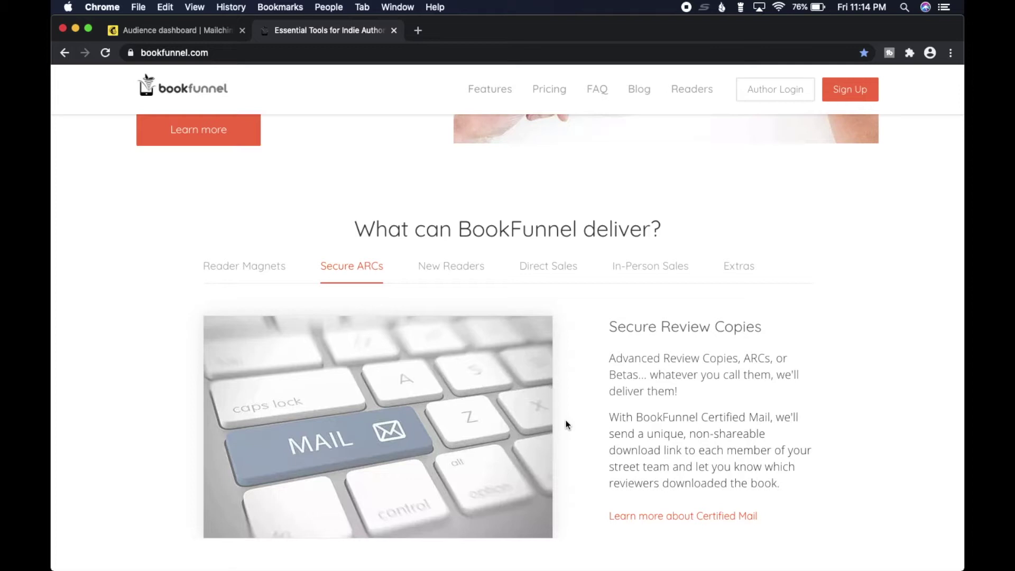
click(458, 271)
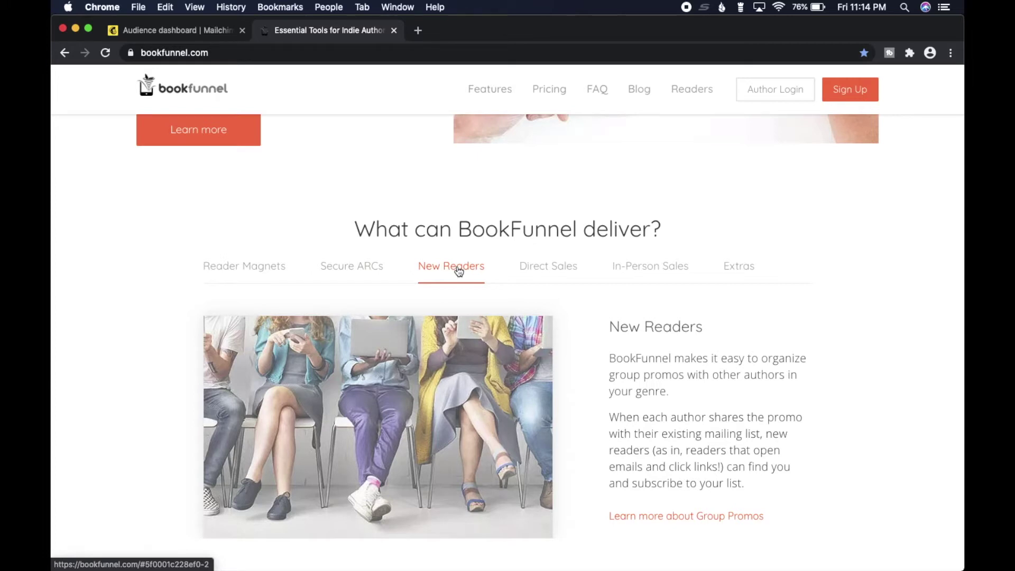
click(533, 271)
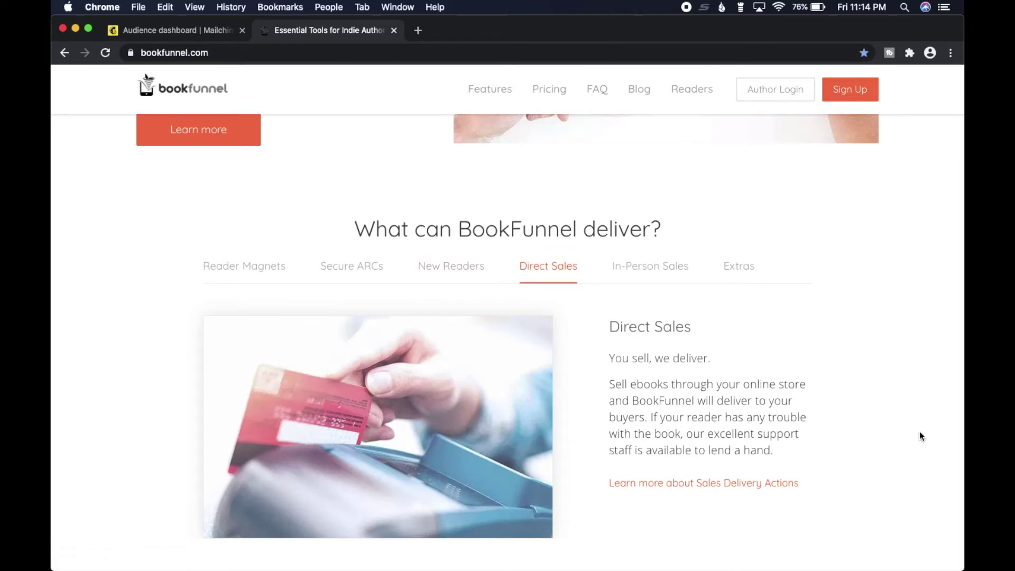
click(642, 272)
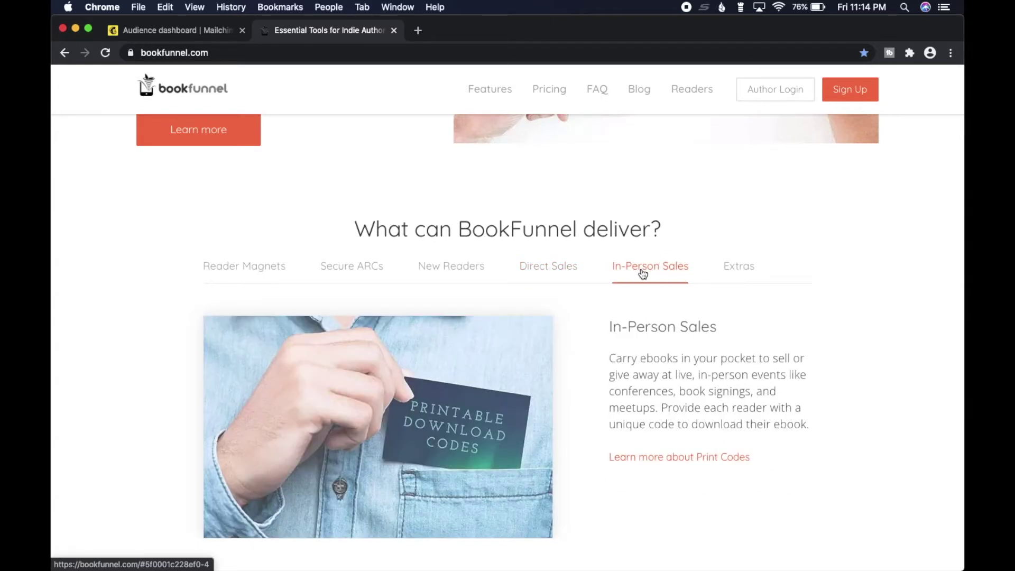
click(737, 267)
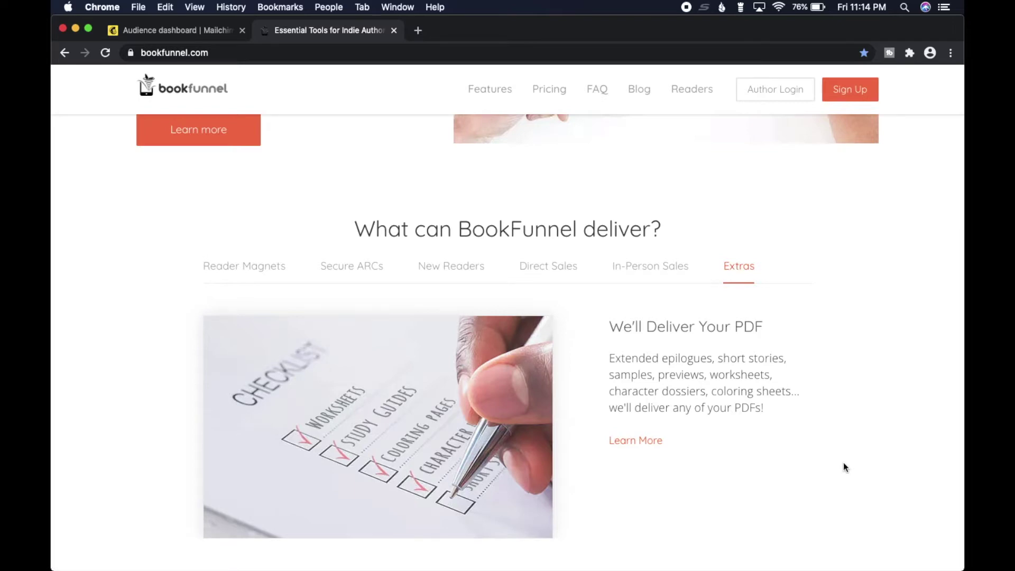
scroll(843, 462, down, 4)
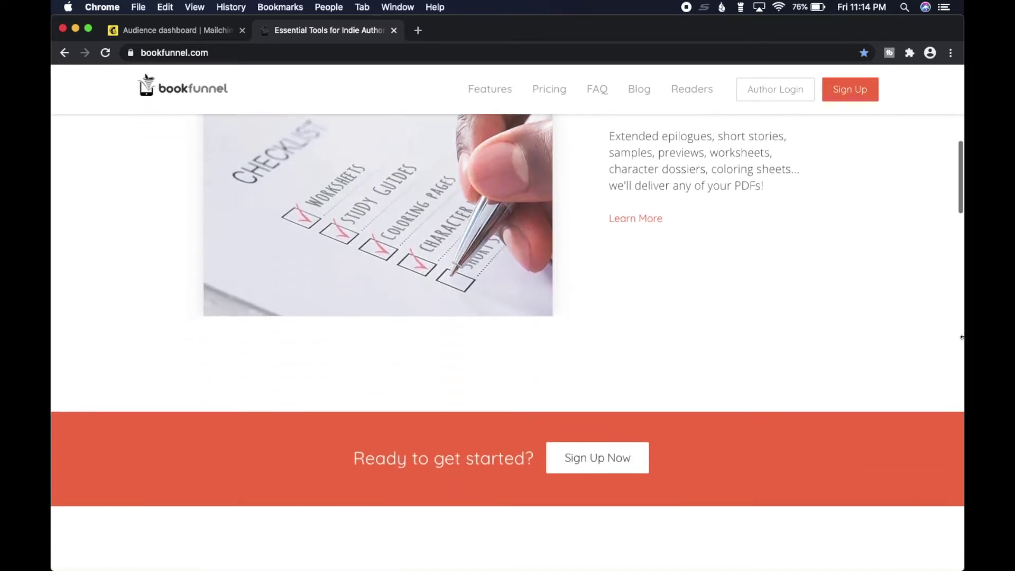
drag(956, 148, 956, 59)
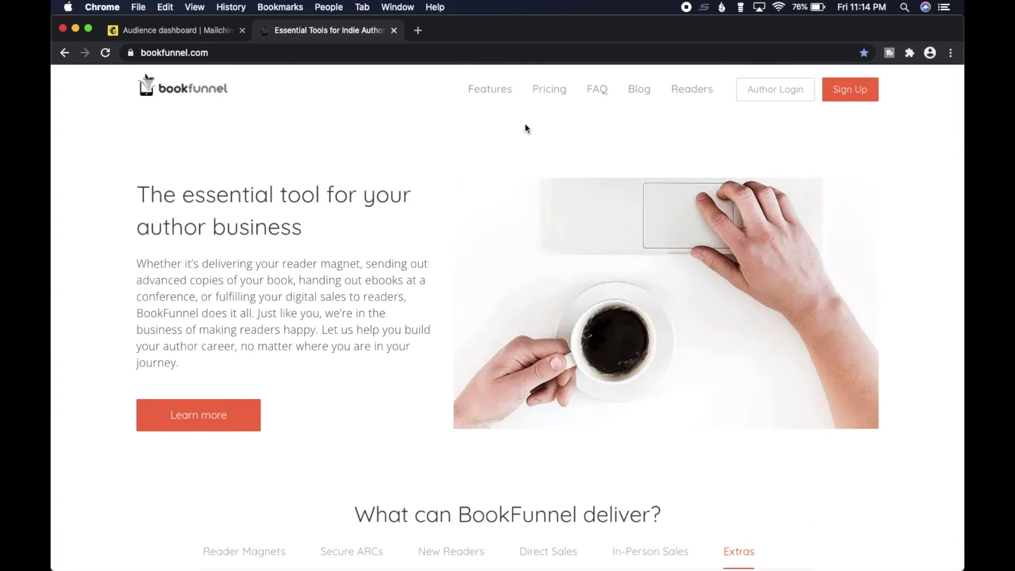
Open the Author Pricing page and scroll down through the three plan cards' feature lists.
click(555, 89)
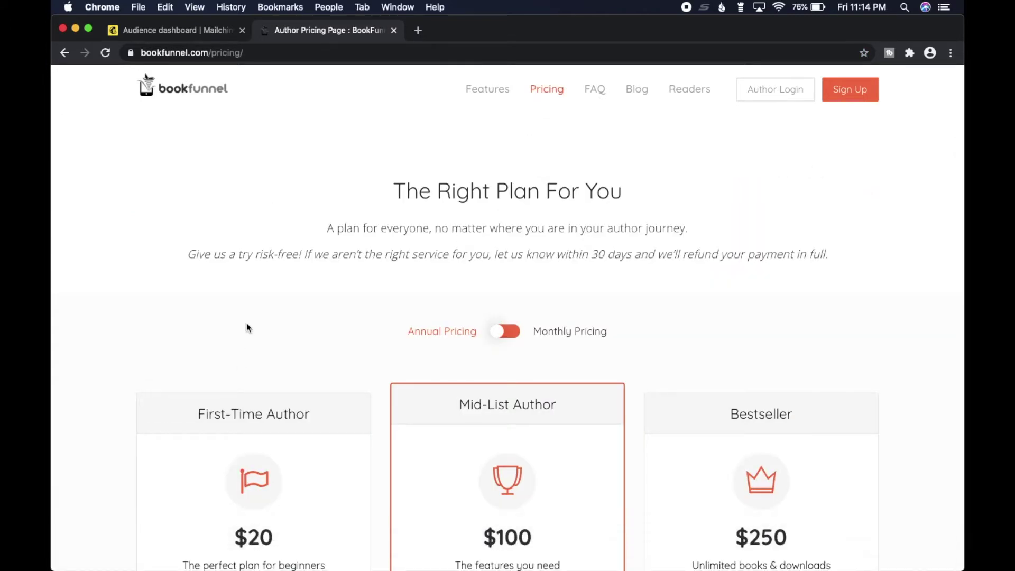
scroll(247, 328, down, 3)
scroll(247, 328, up, 2)
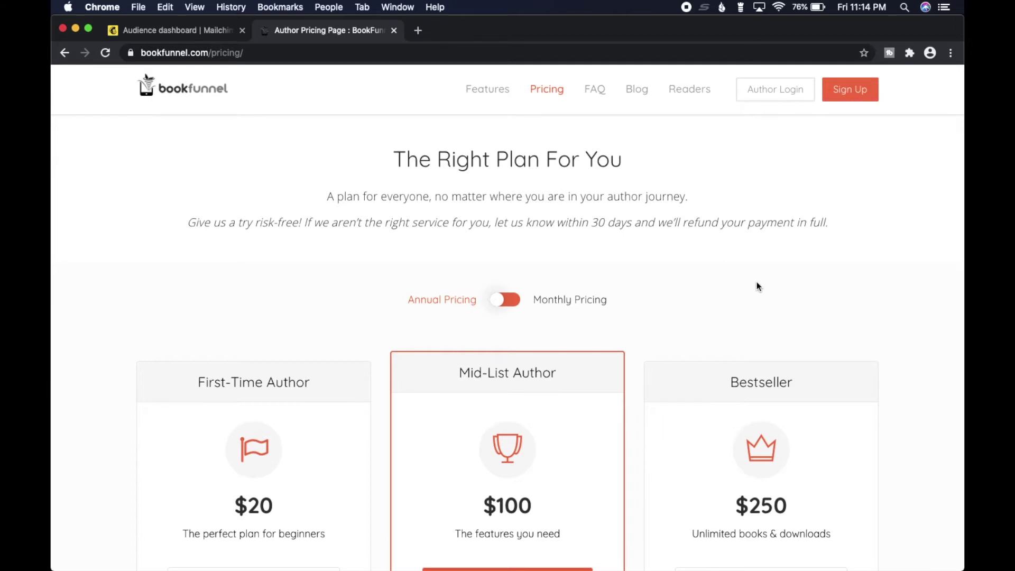
scroll(756, 286, down, 3)
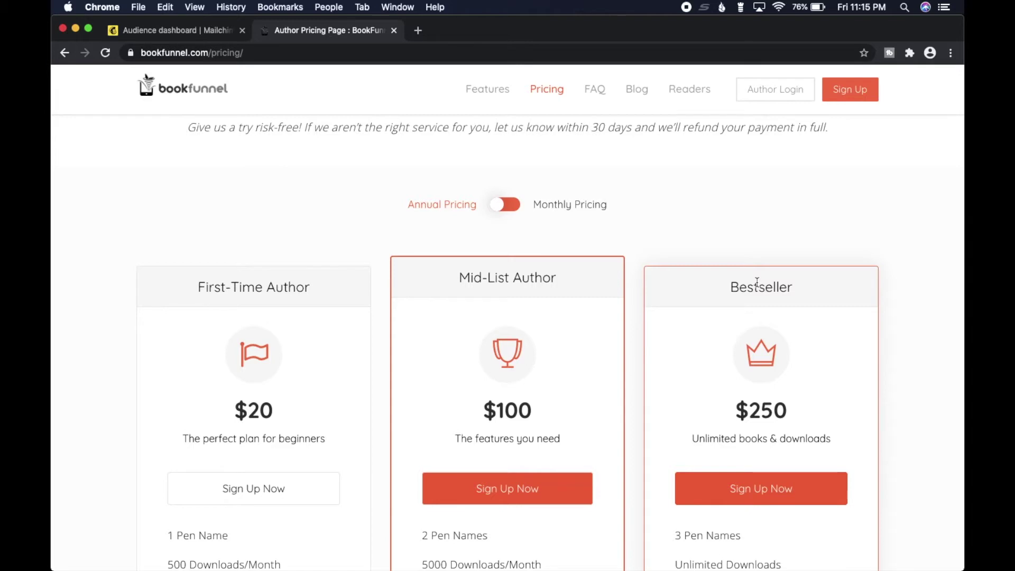
scroll(756, 282, down, 2)
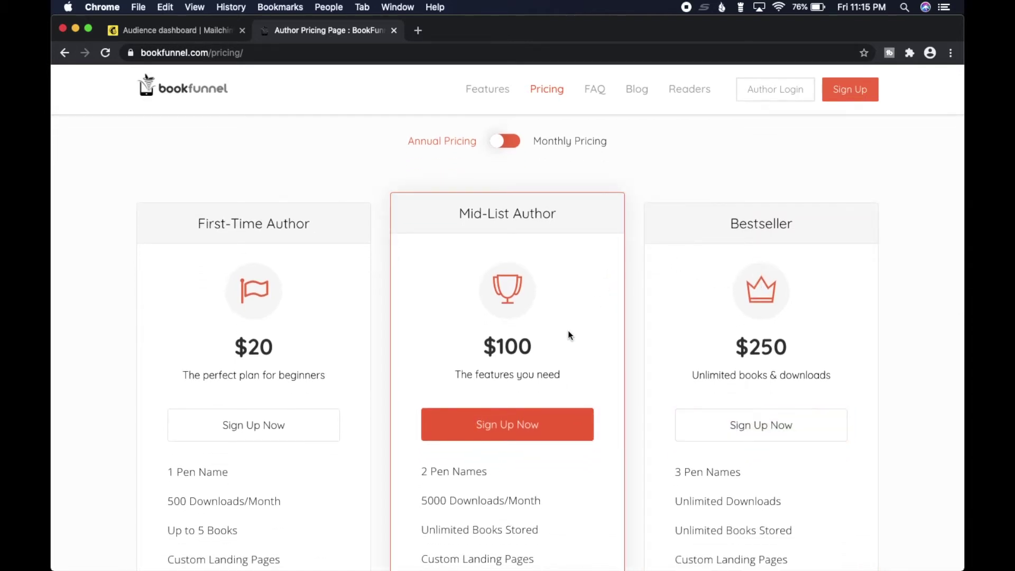
scroll(919, 347, down, 4)
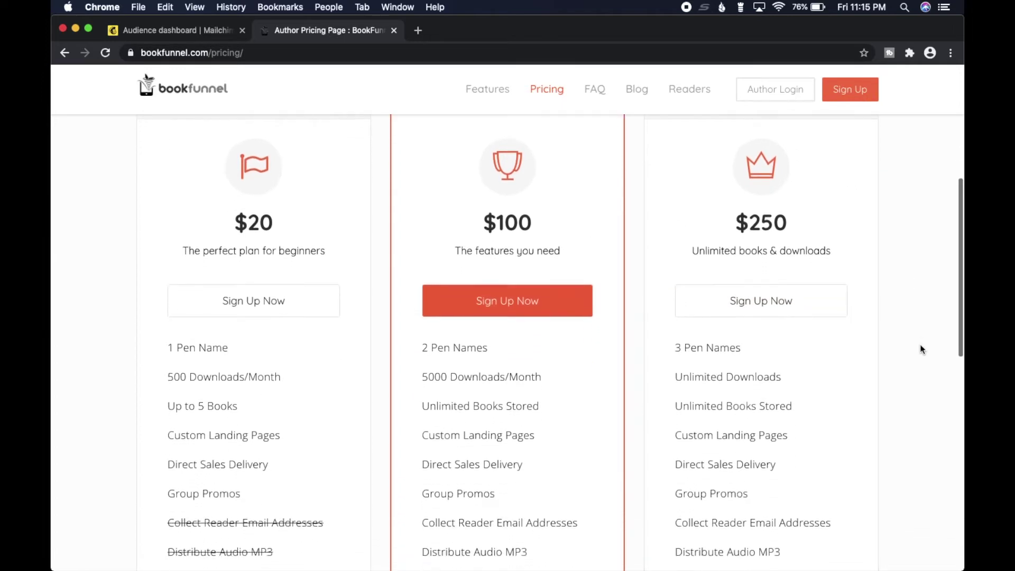
scroll(920, 346, down, 1)
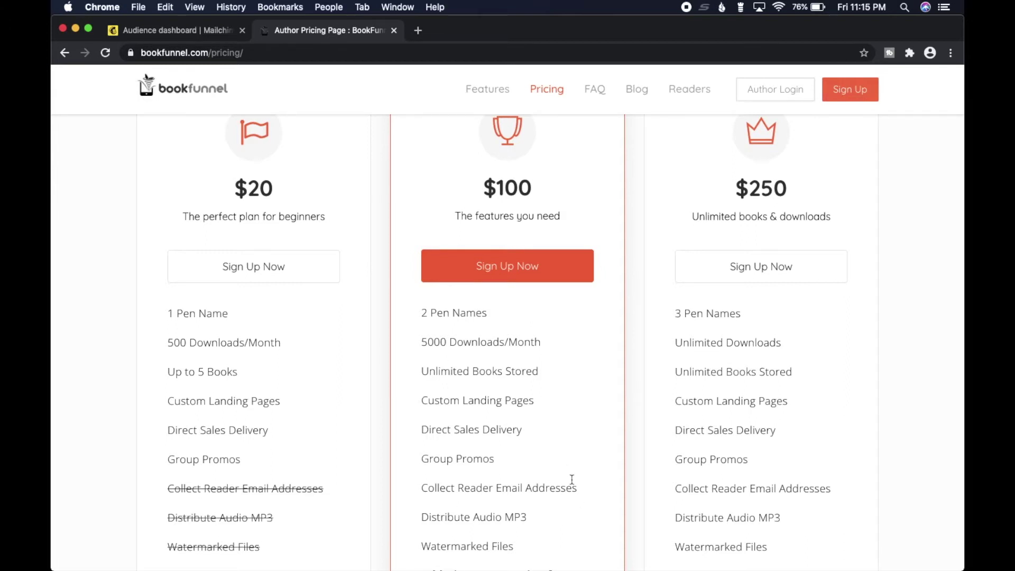
scroll(572, 480, down, 3)
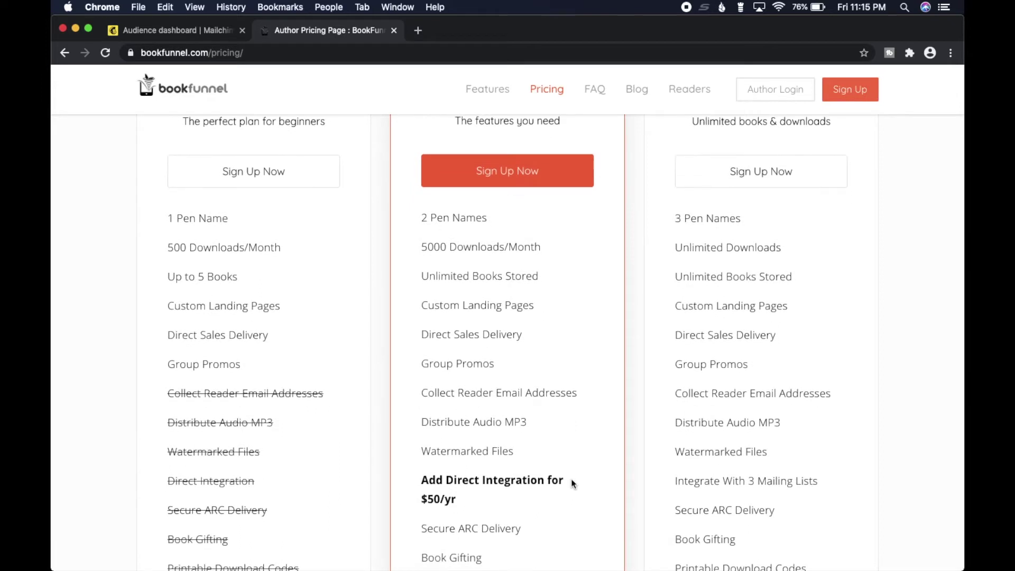
mouse_move(573, 483)
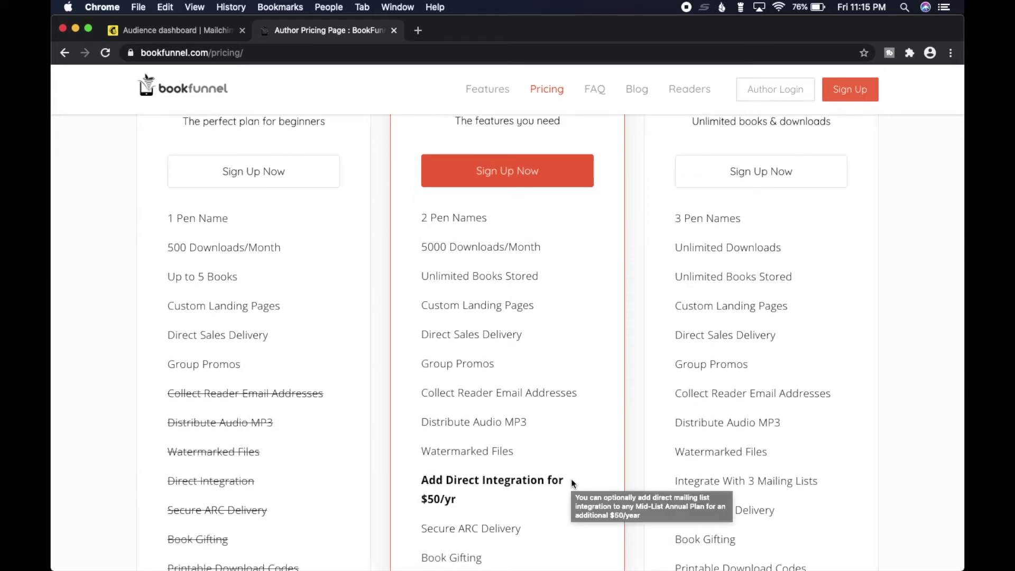
Compare the $20 First-Time, $100 Mid-List and $250 Bestseller features, then return to the top.
scroll(572, 483, up, 1)
scroll(572, 483, down, 1)
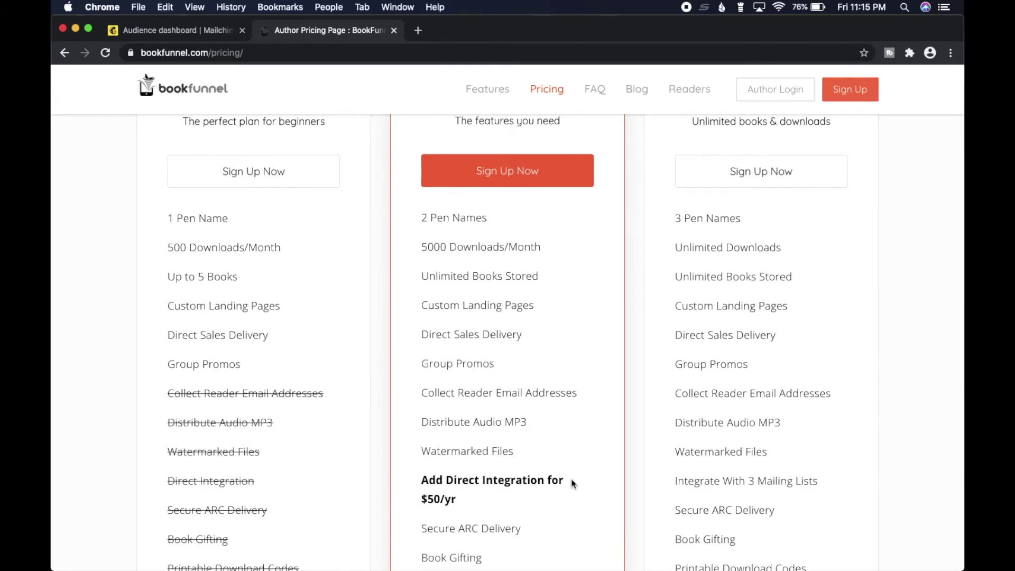
scroll(572, 483, up, 5)
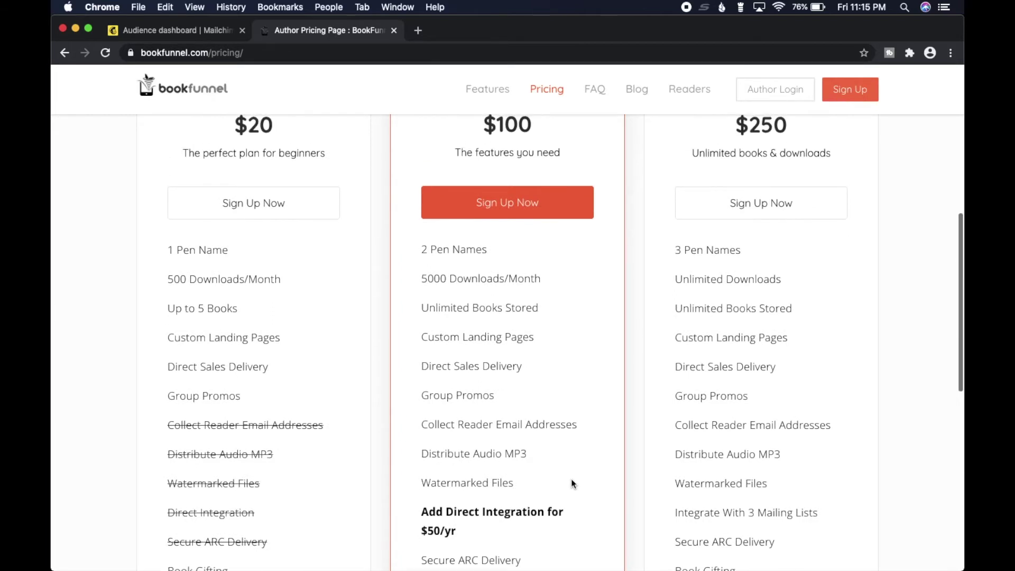
scroll(570, 478, up, 3)
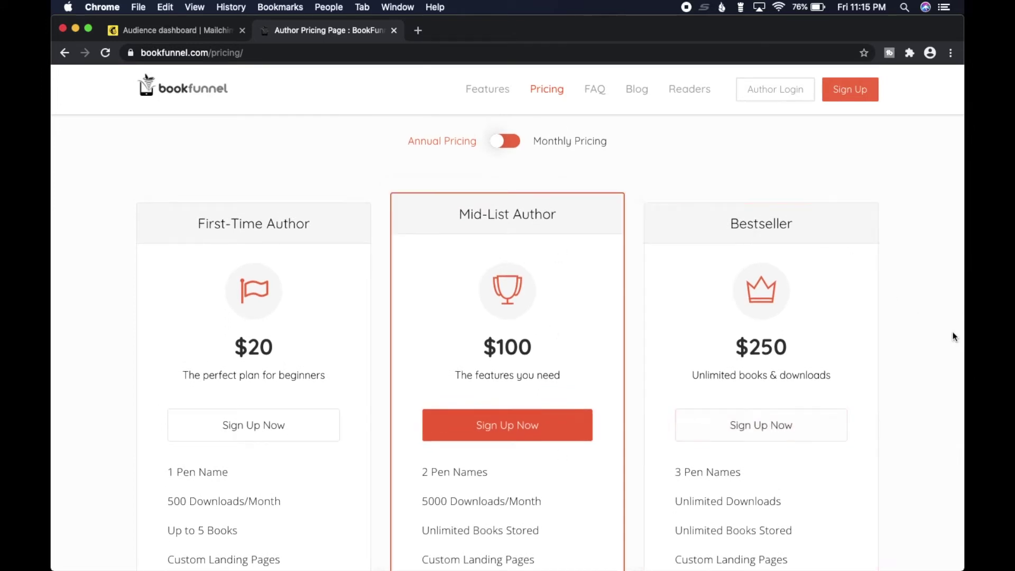
scroll(954, 337, down, 5)
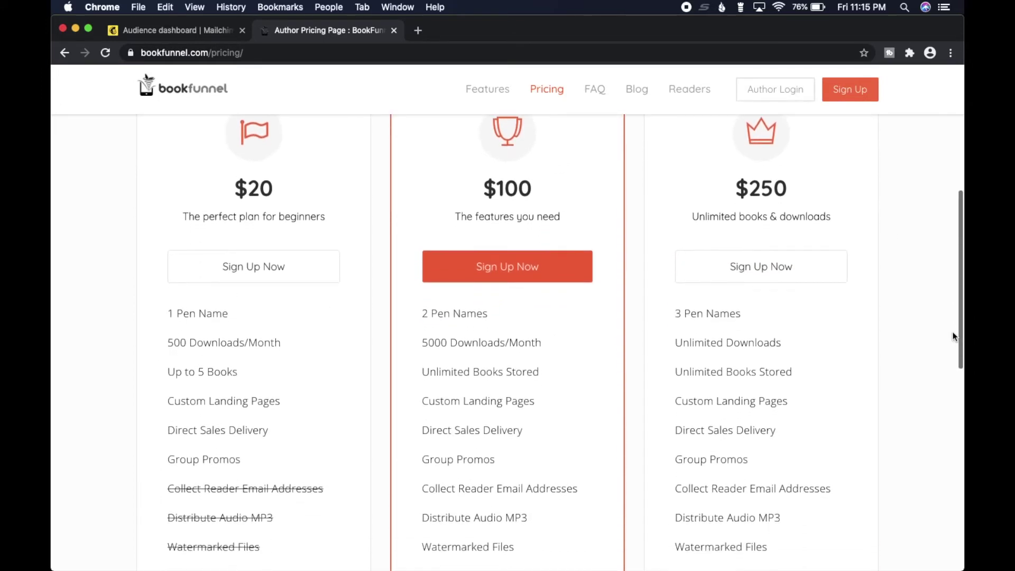
scroll(955, 336, down, 5)
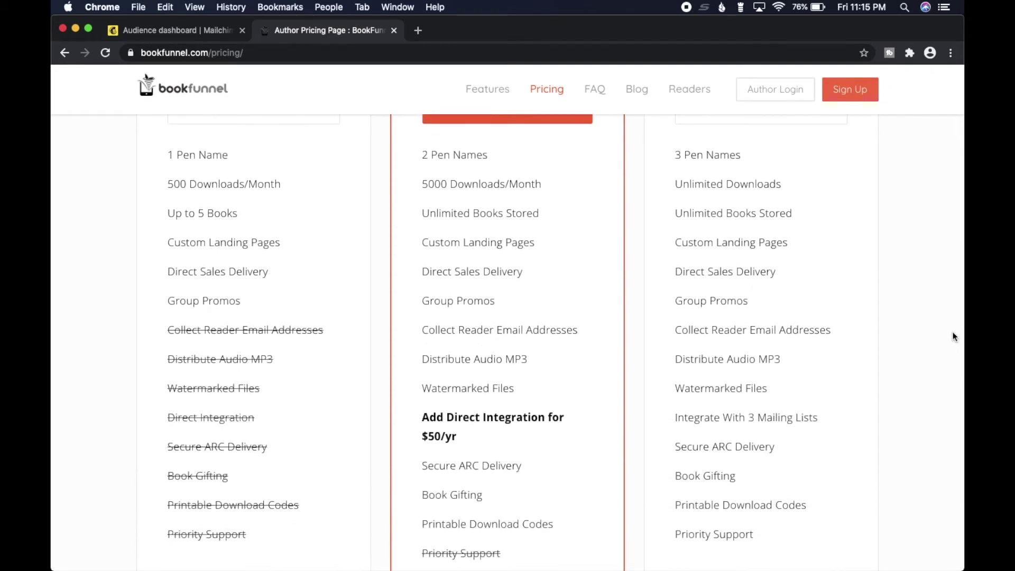
scroll(955, 337, up, 6)
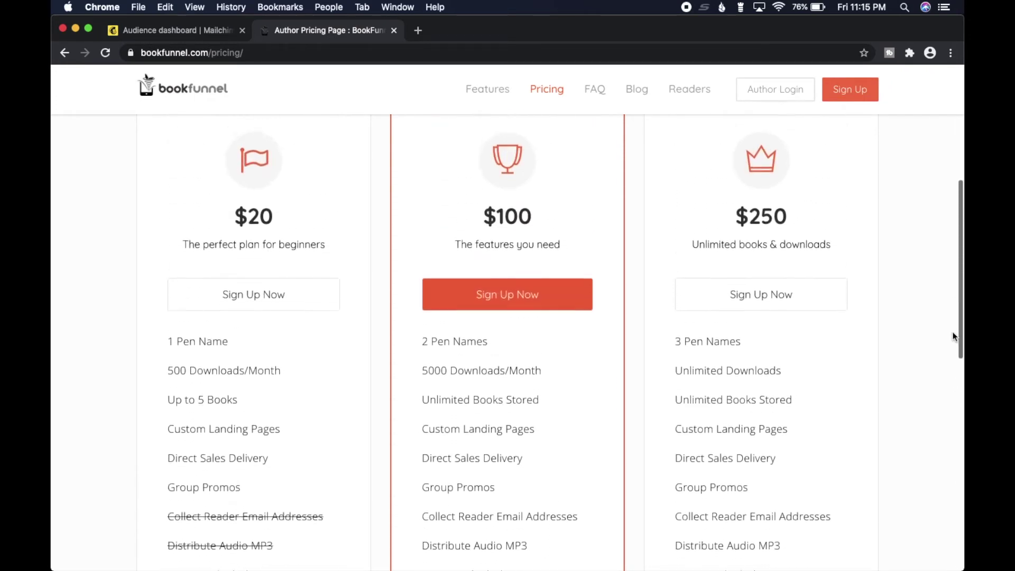
scroll(549, 258, up, 4)
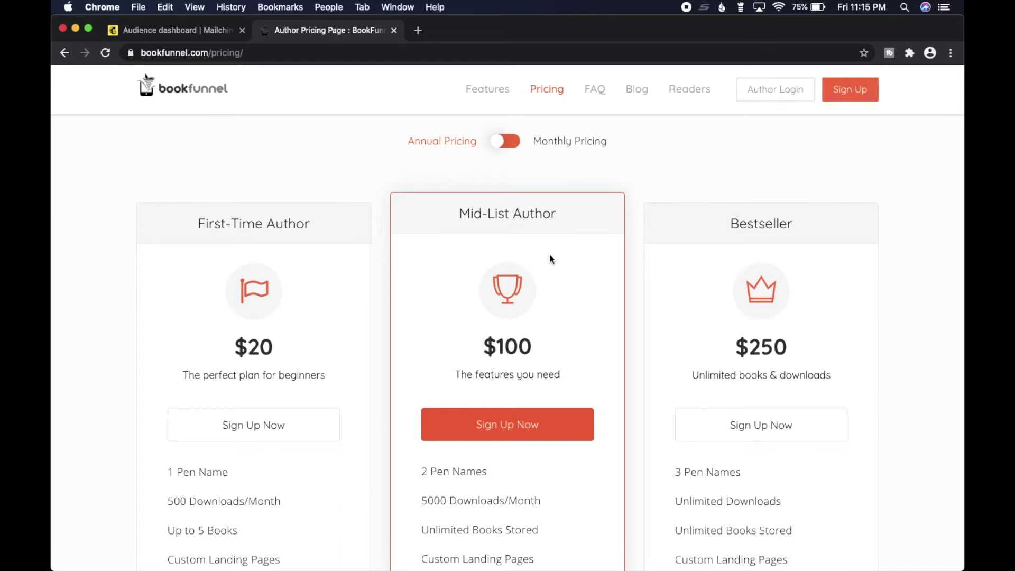
scroll(550, 259, up, 6)
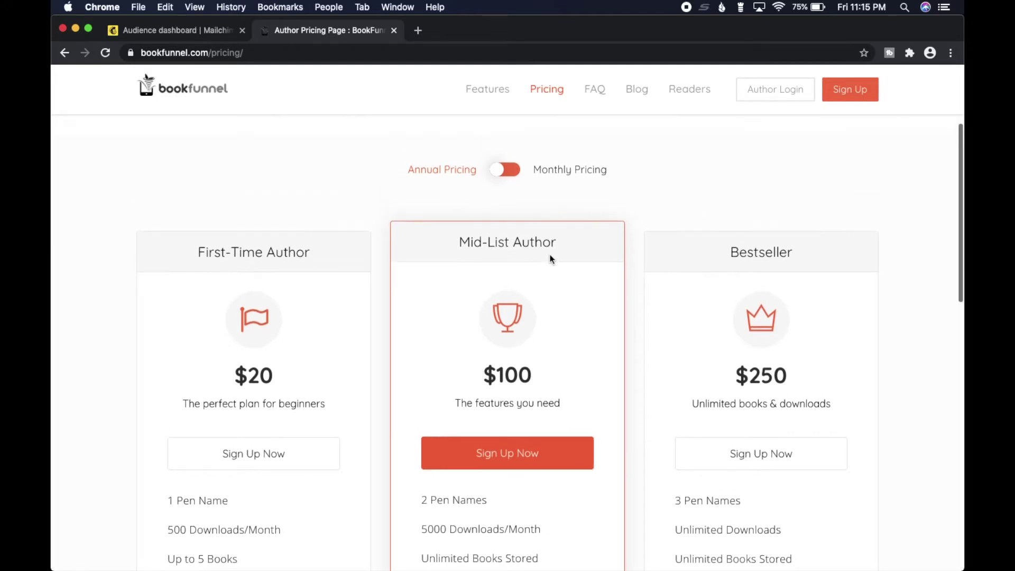
Log in with the account e-mail and password, decline saving it, and open the Books list.
click(788, 90)
click(273, 187)
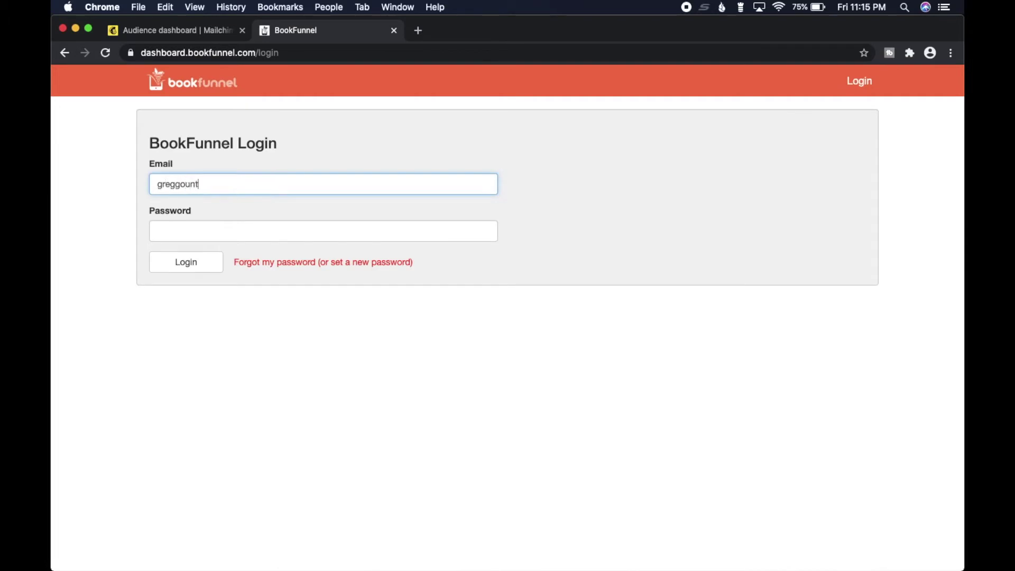
click(233, 231)
text(•••••••••••)
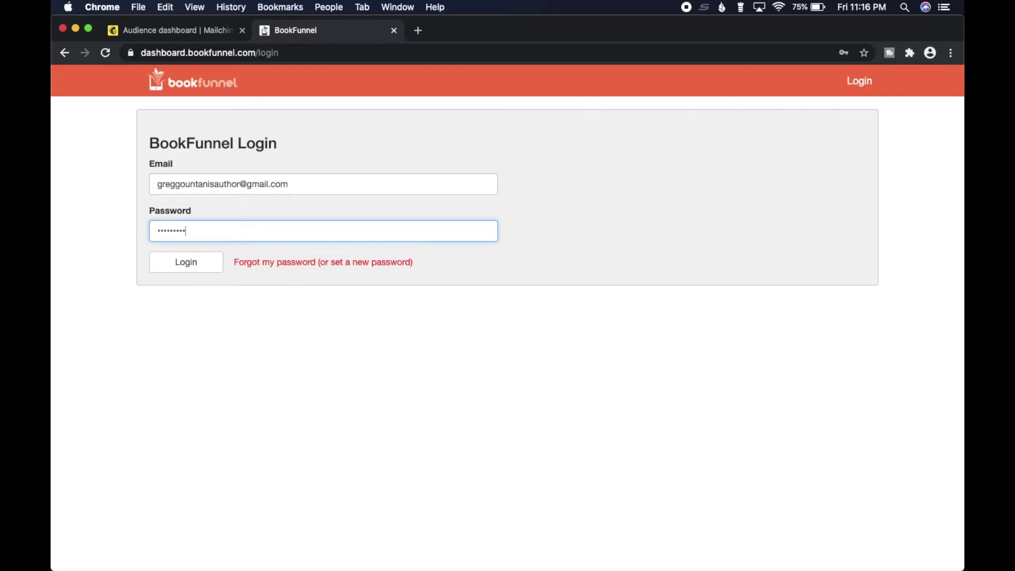
key(Return)
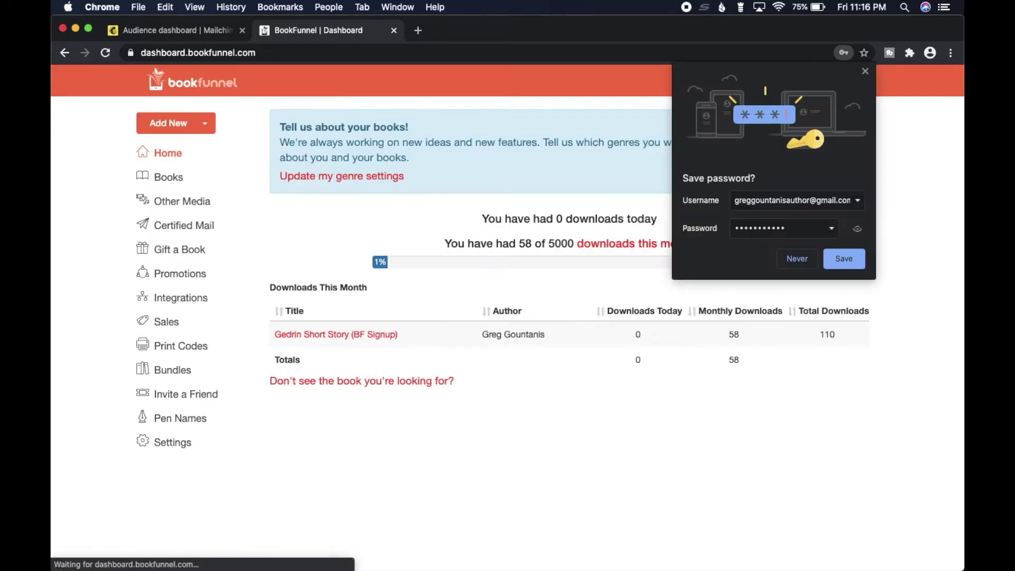
click(798, 259)
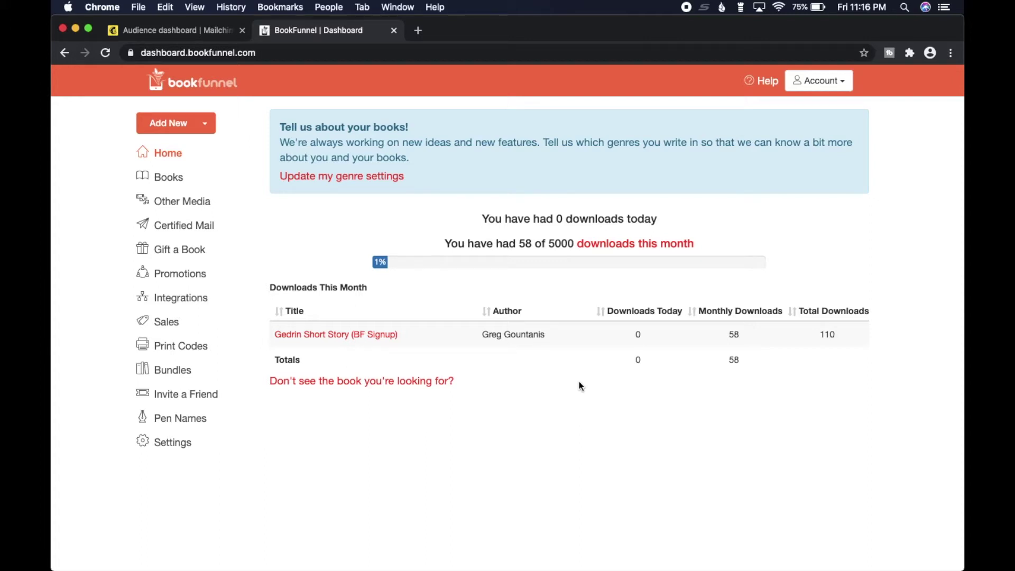
click(169, 177)
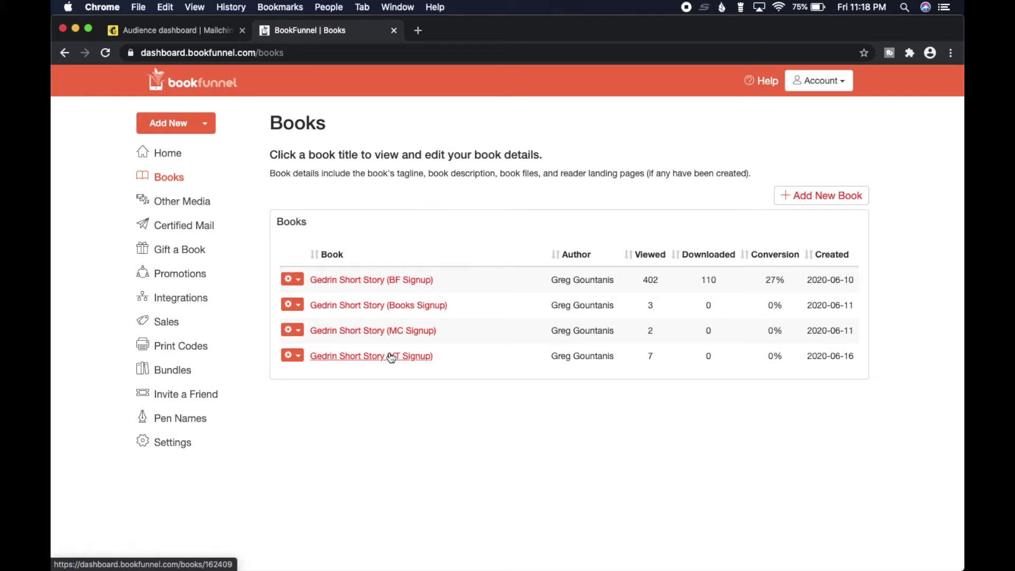
Open the Gedrin Short Story (BF Signup) book and review its files, landing page and sharing options.
click(381, 280)
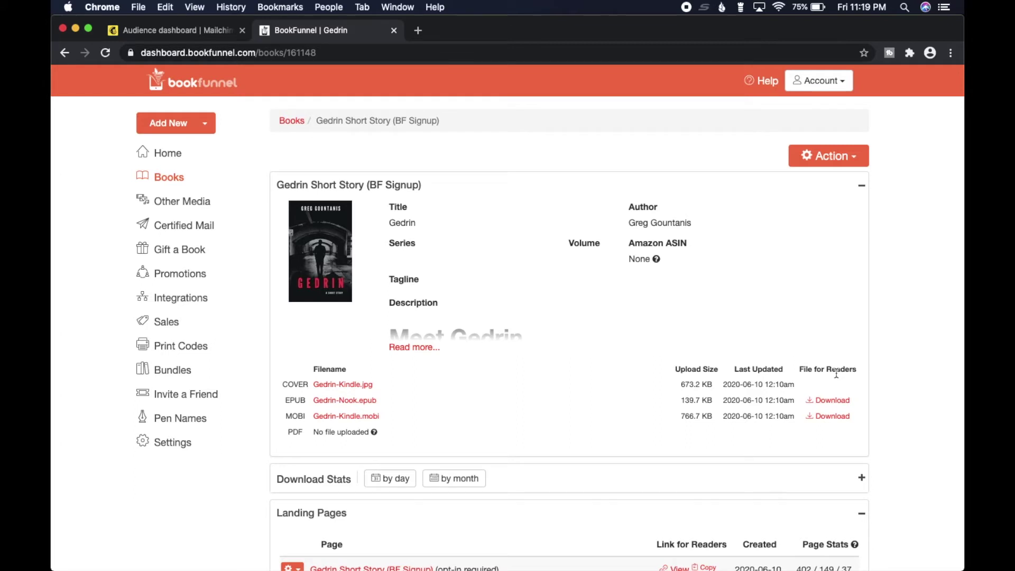
scroll(946, 425, down, 5)
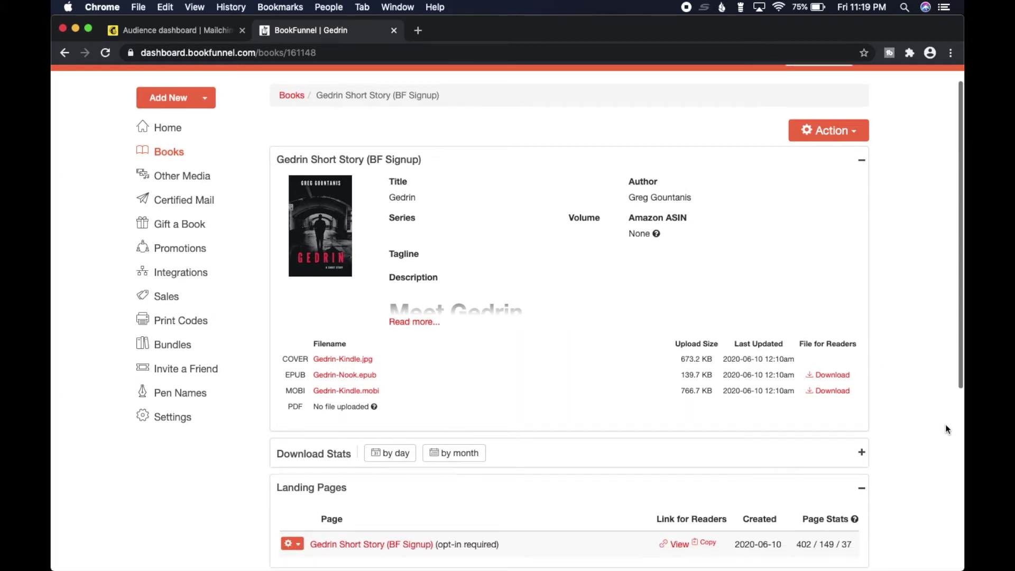
scroll(946, 429, down, 5)
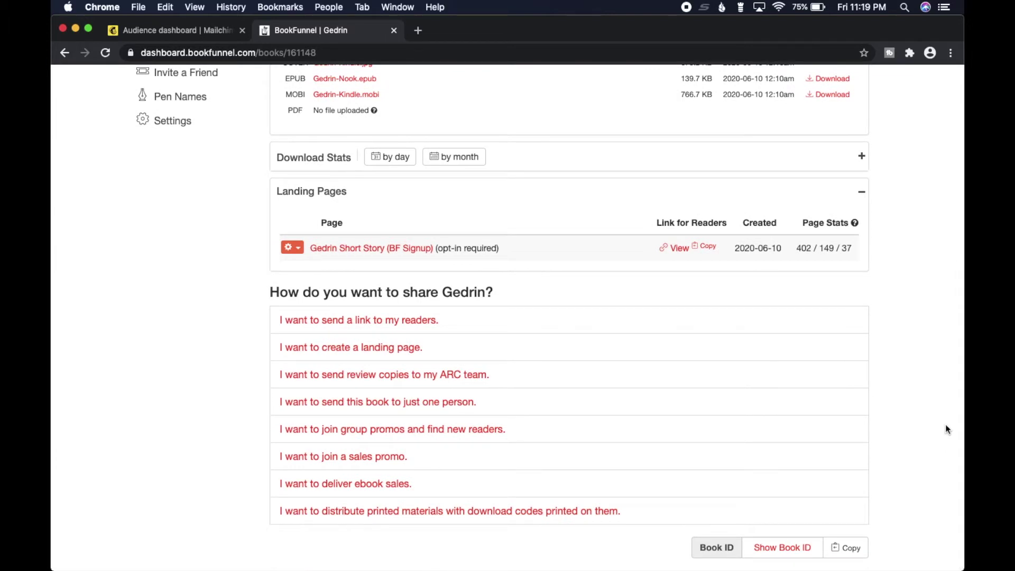
scroll(945, 429, up, 10)
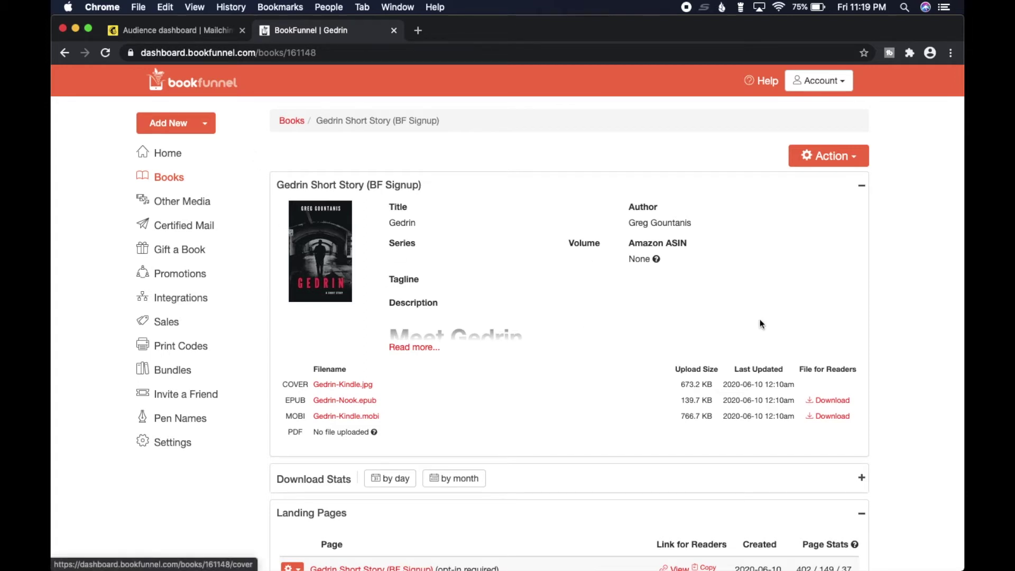
scroll(914, 335, down, 4)
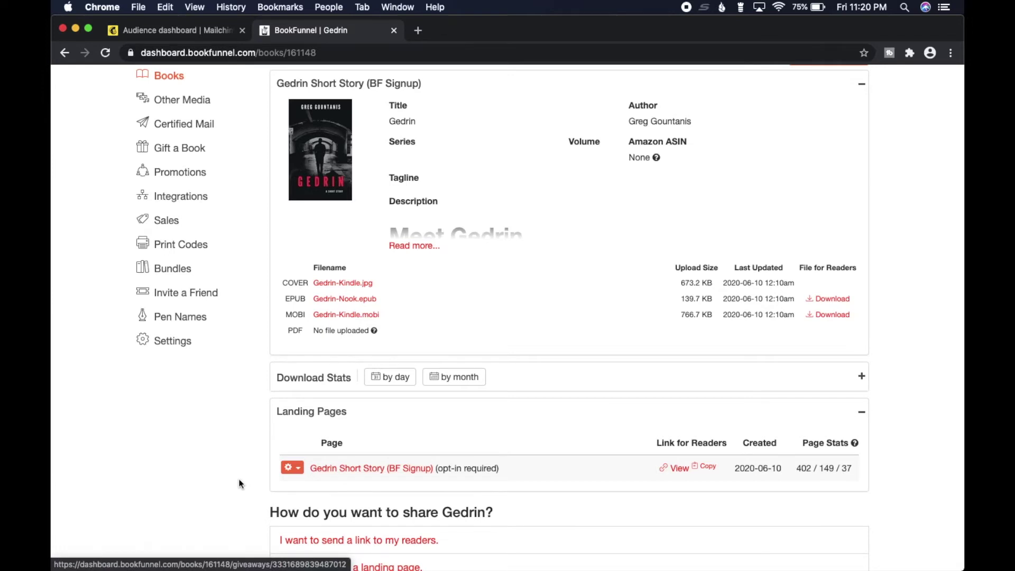
scroll(343, 470, down, 3)
Open the BF Signup landing page details and highlight the 144 readers-claimed heading.
click(370, 394)
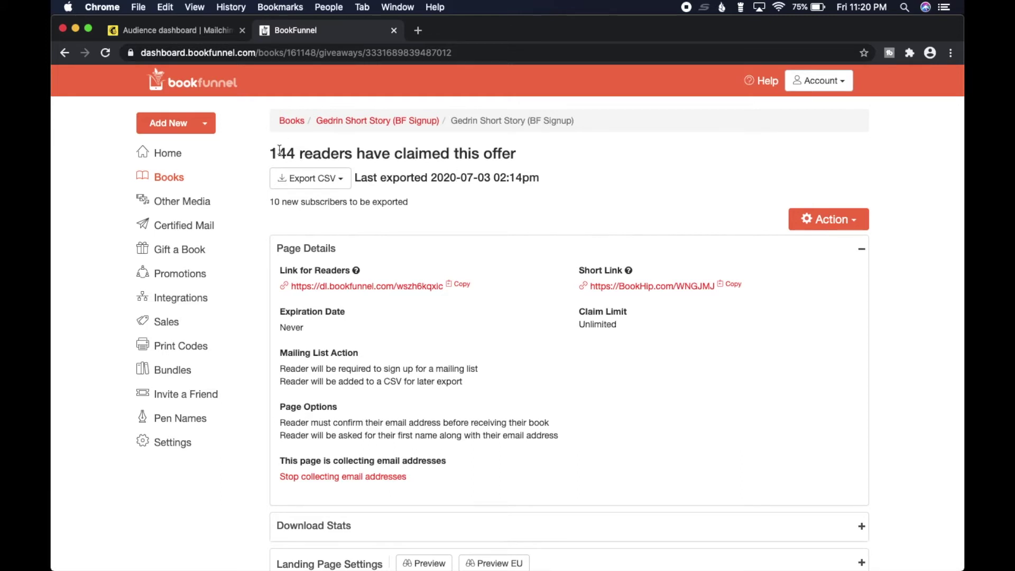
drag(279, 151, 420, 154)
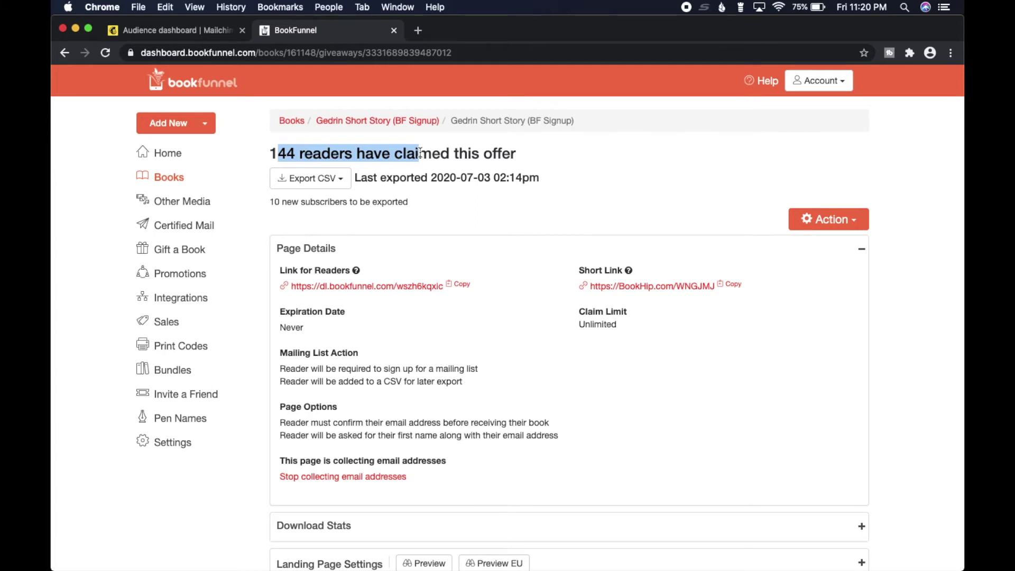
click(420, 154)
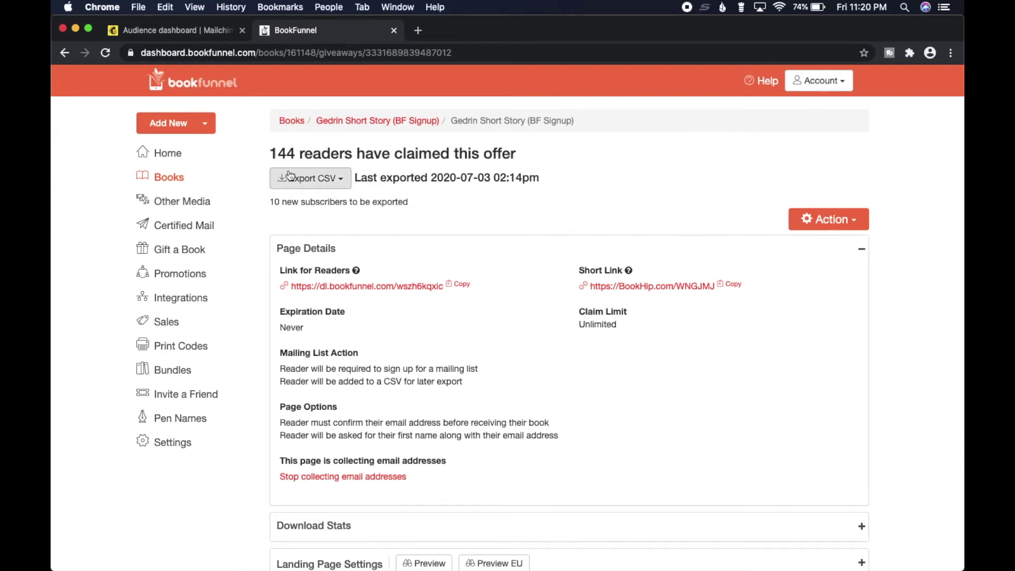
Highlight the 144 readers count and review the Page Details: CSV export, no expiration, unlimited claims.
drag(269, 153, 299, 153)
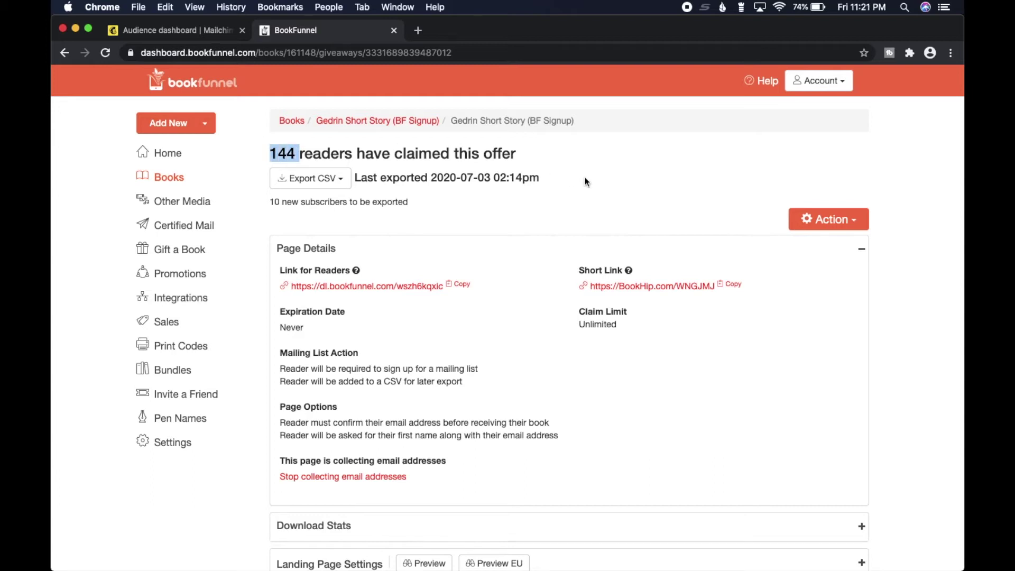
click(592, 160)
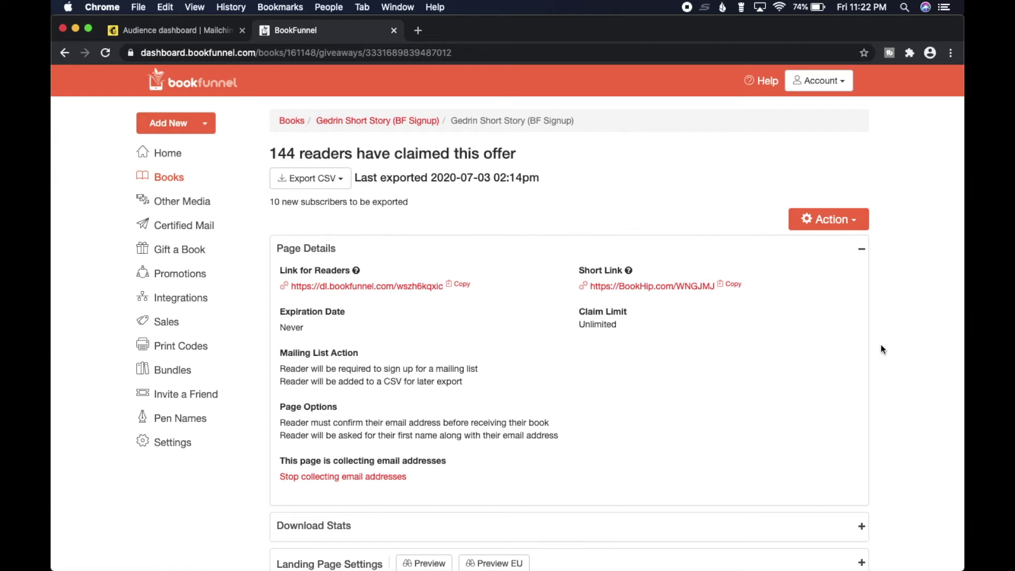
scroll(882, 349, down, 5)
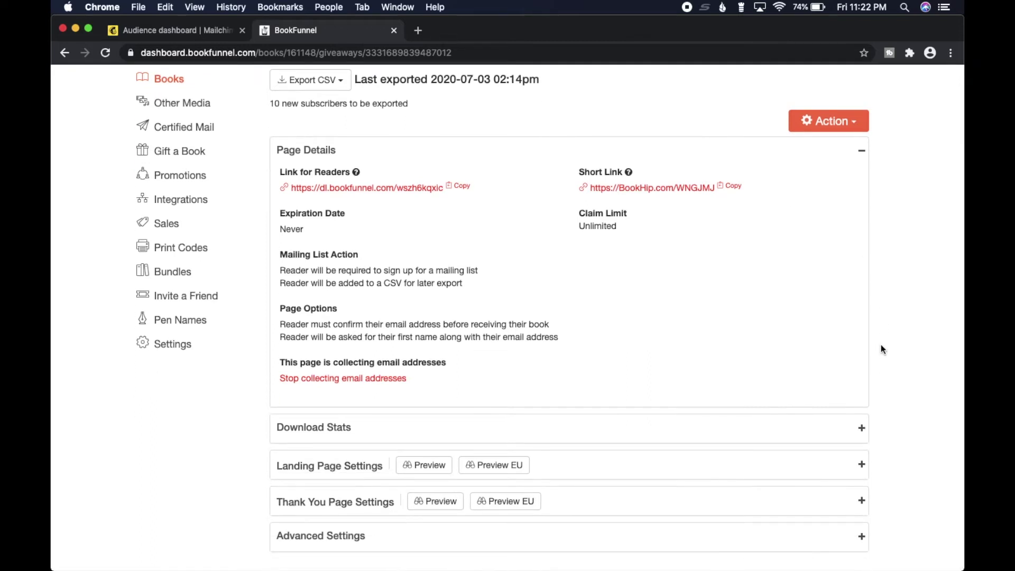
scroll(881, 349, up, 4)
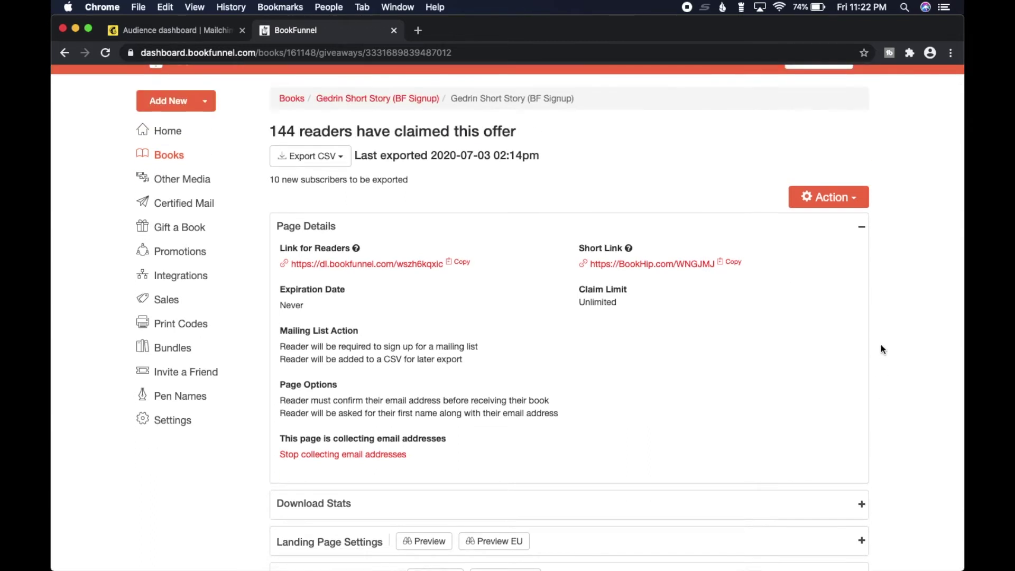
scroll(881, 349, down, 4)
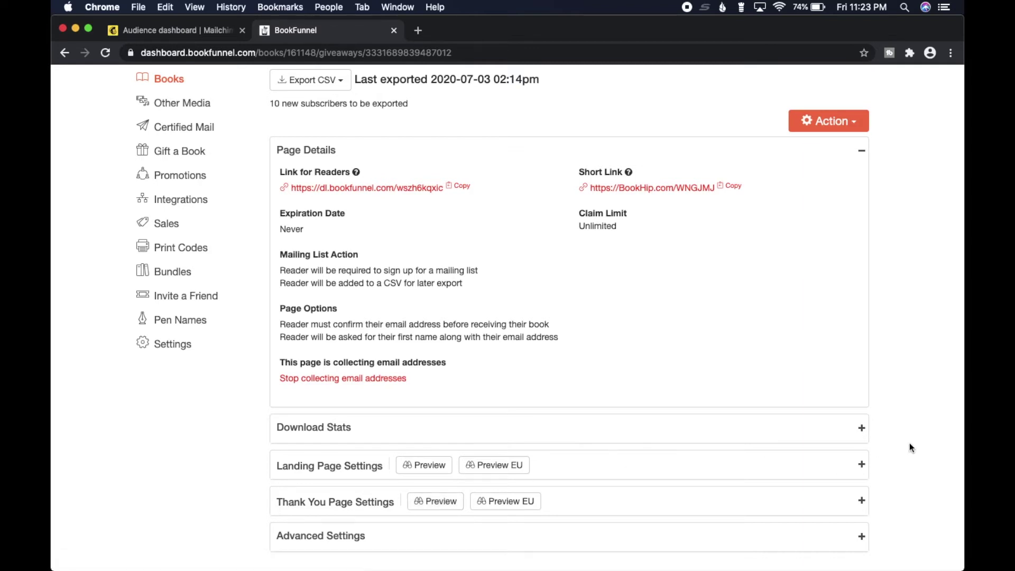
Review the Landing Page and Thank You Page settings, then open the BookHip short link in a new tab.
scroll(909, 443, up, 1)
scroll(909, 443, down, 1)
click(861, 464)
scroll(886, 463, down, 5)
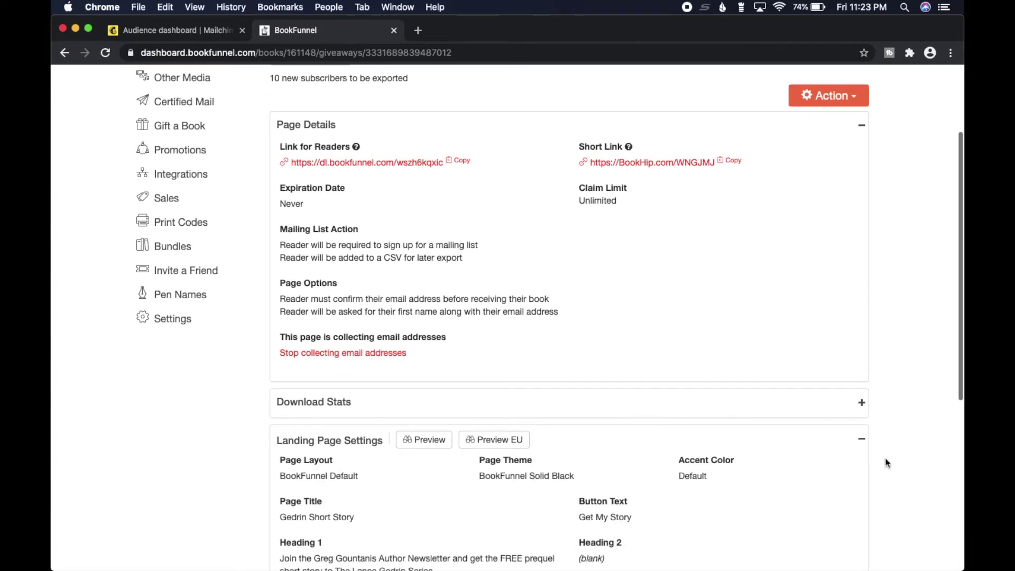
click(862, 342)
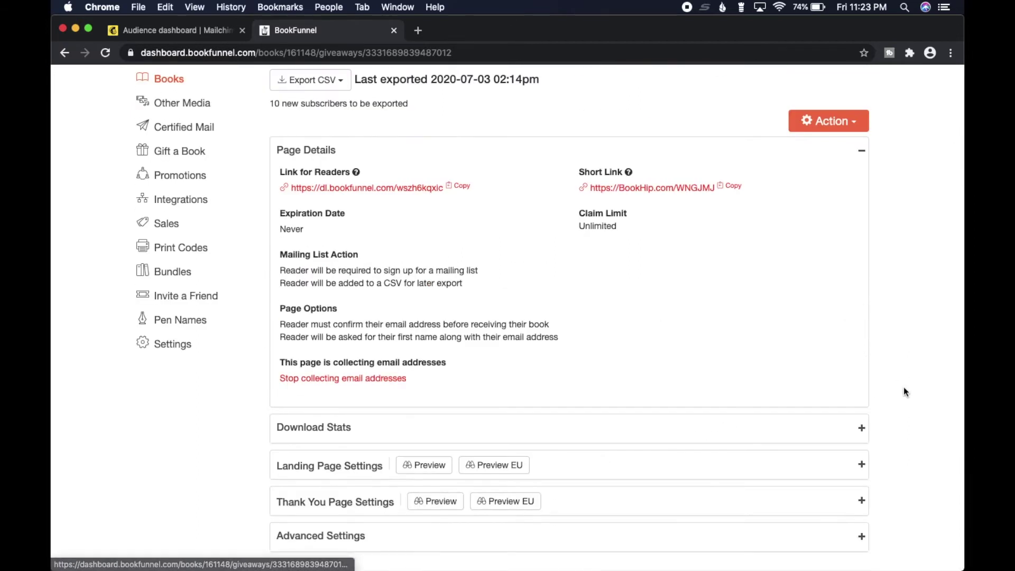
click(861, 501)
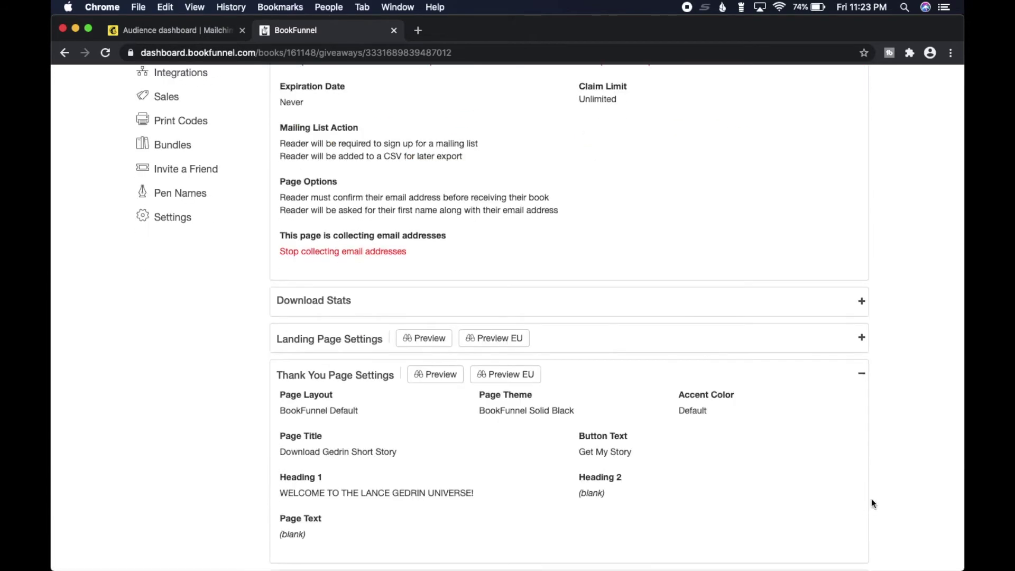
click(859, 380)
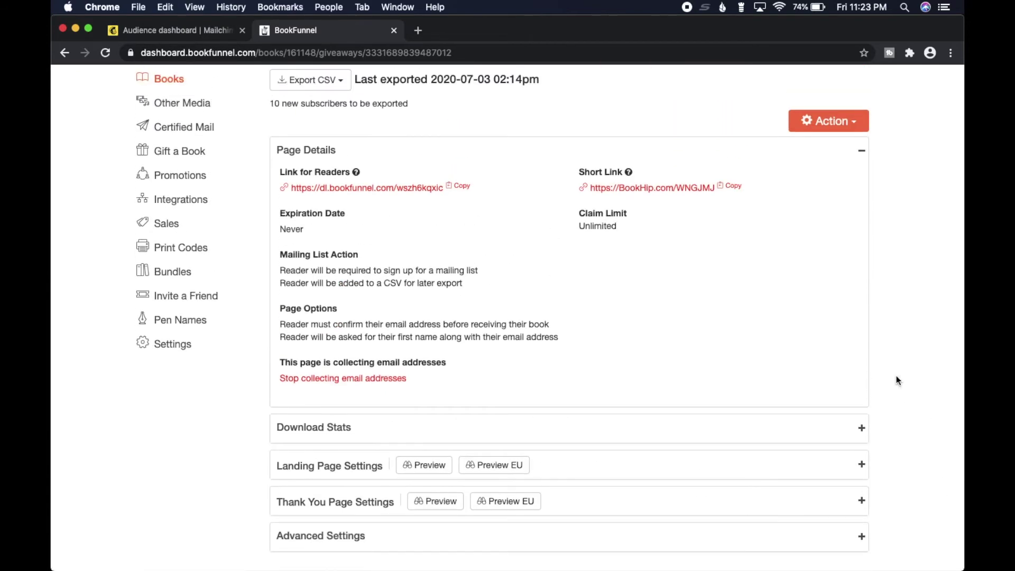
scroll(897, 379, up, 3)
click(687, 239)
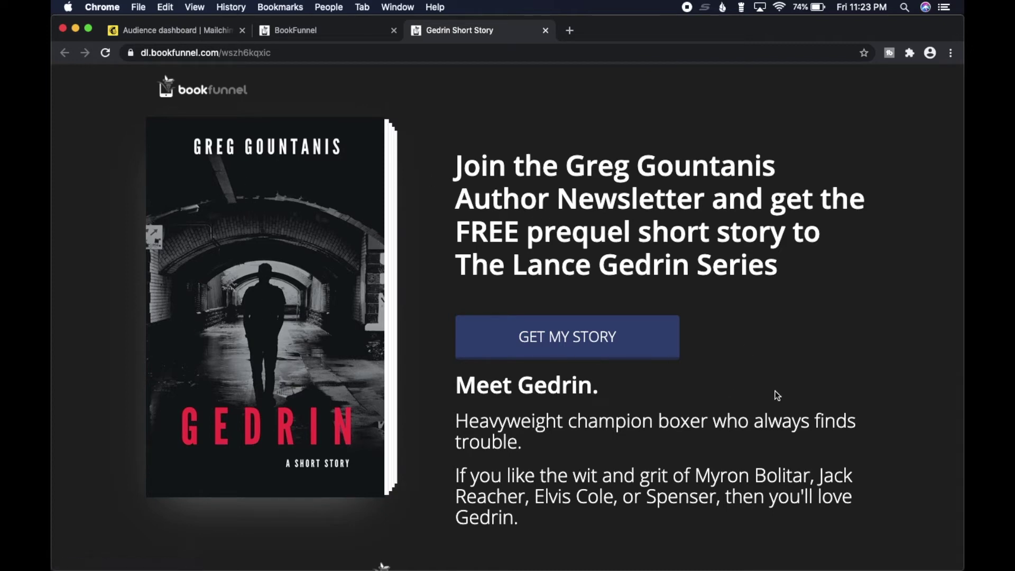
scroll(786, 398, down, 2)
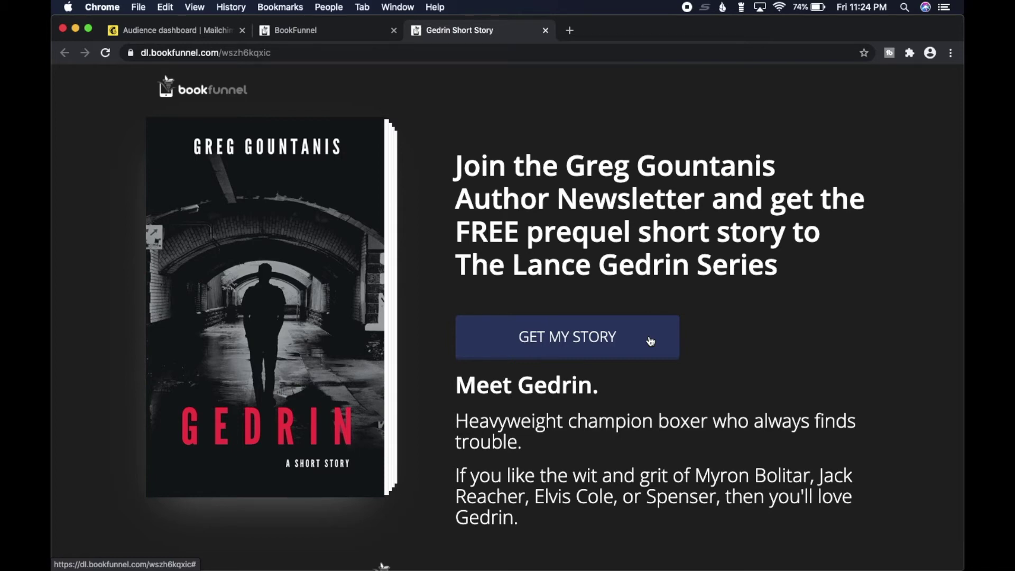
click(651, 341)
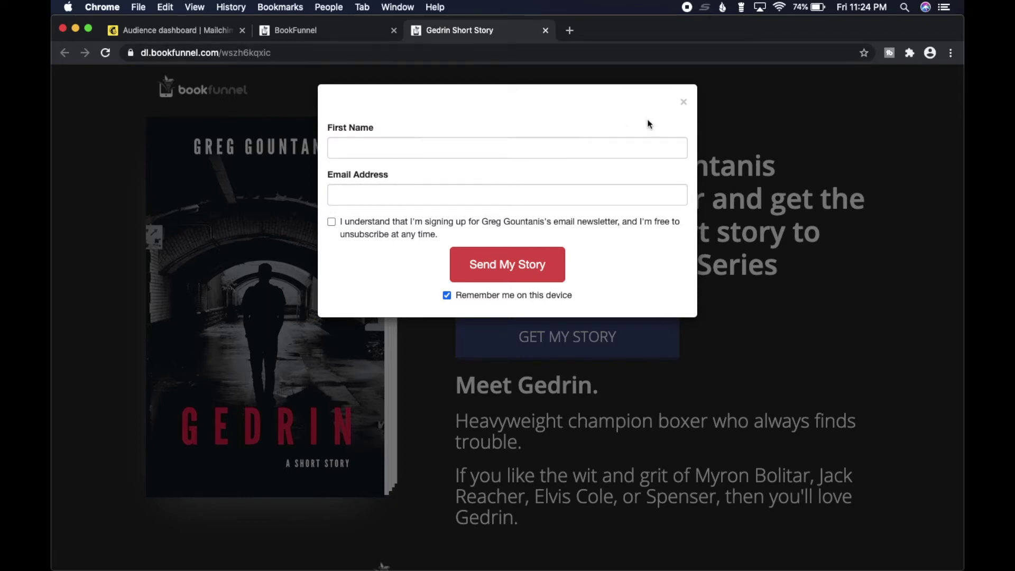
click(680, 101)
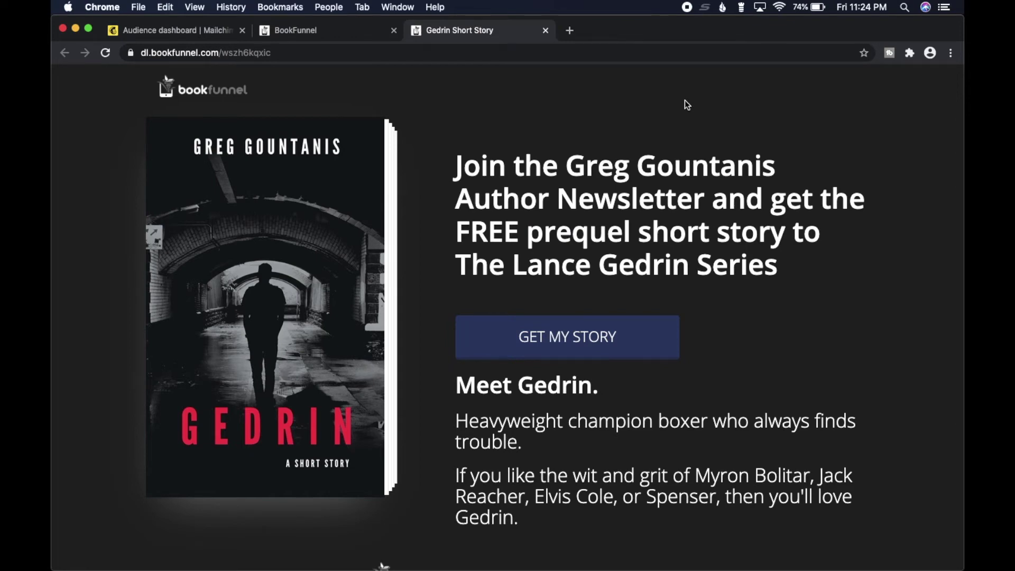
drag(456, 384, 609, 509)
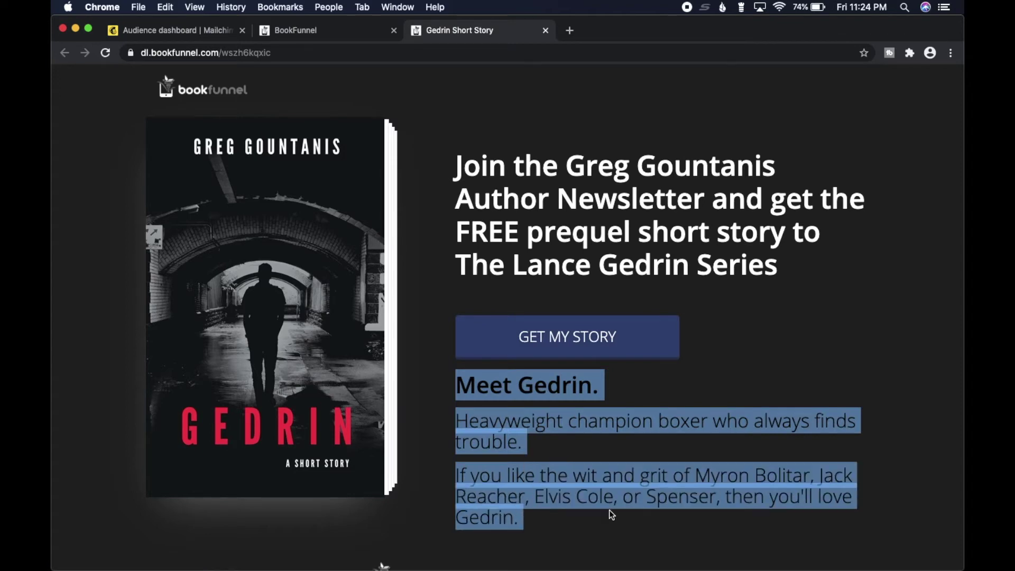
click(609, 510)
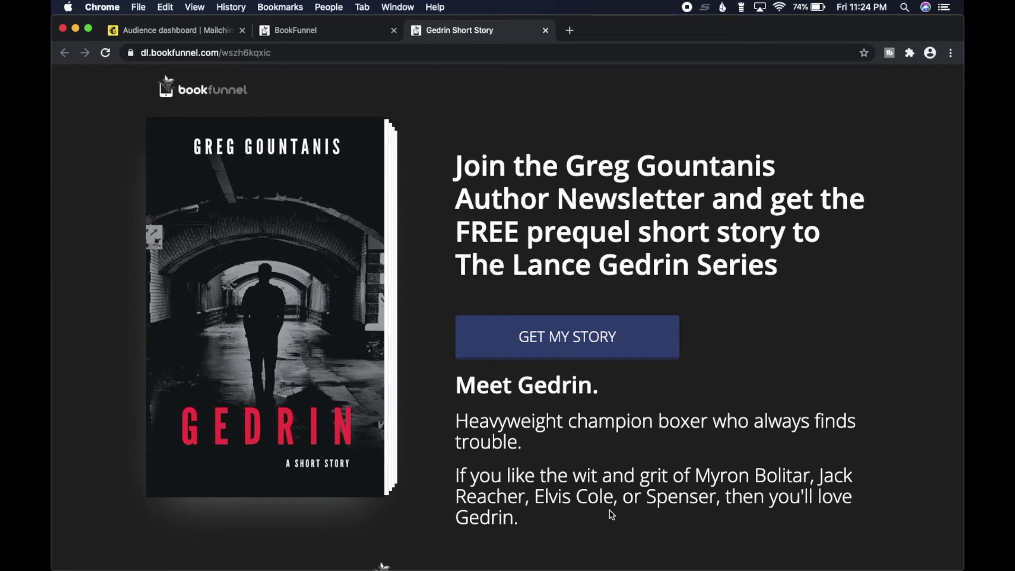
Return to the BookFunnel dashboard tab showing the BF Signup giveaway with 10 subscribers awaiting export.
click(330, 35)
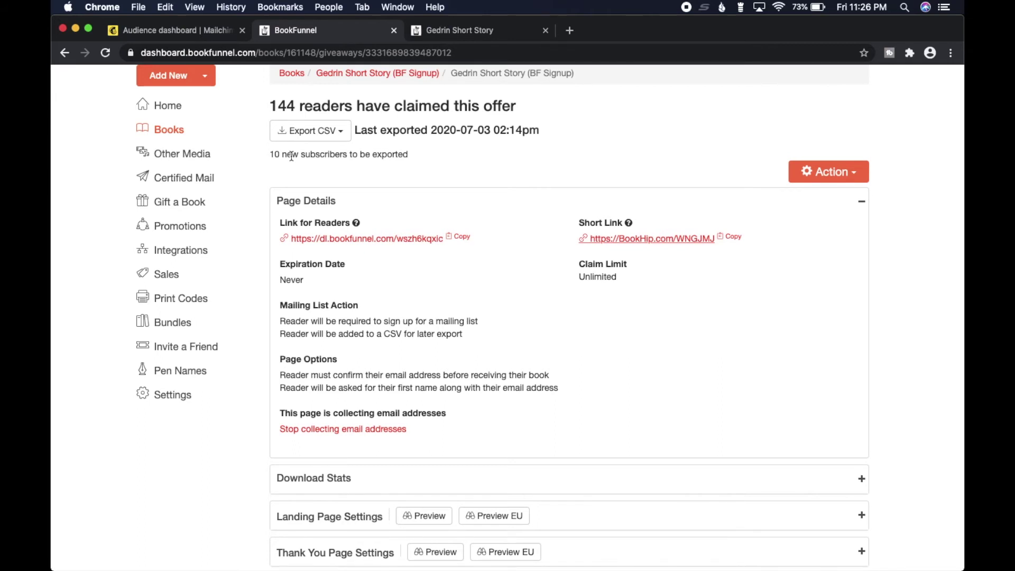
Open the Promotions board and expand the Mystery & Suspense promo listing.
click(176, 228)
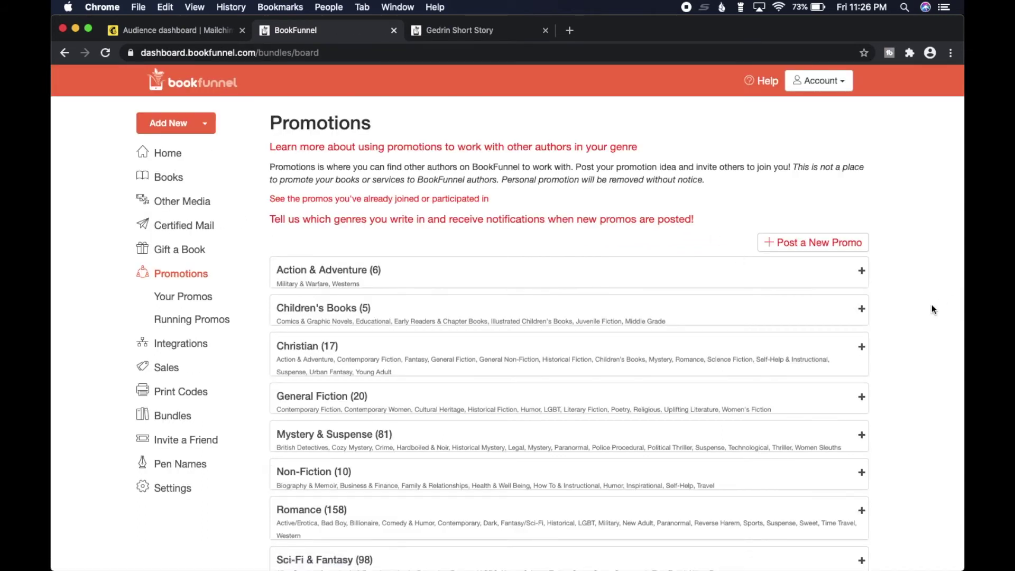
scroll(932, 309, down, 3)
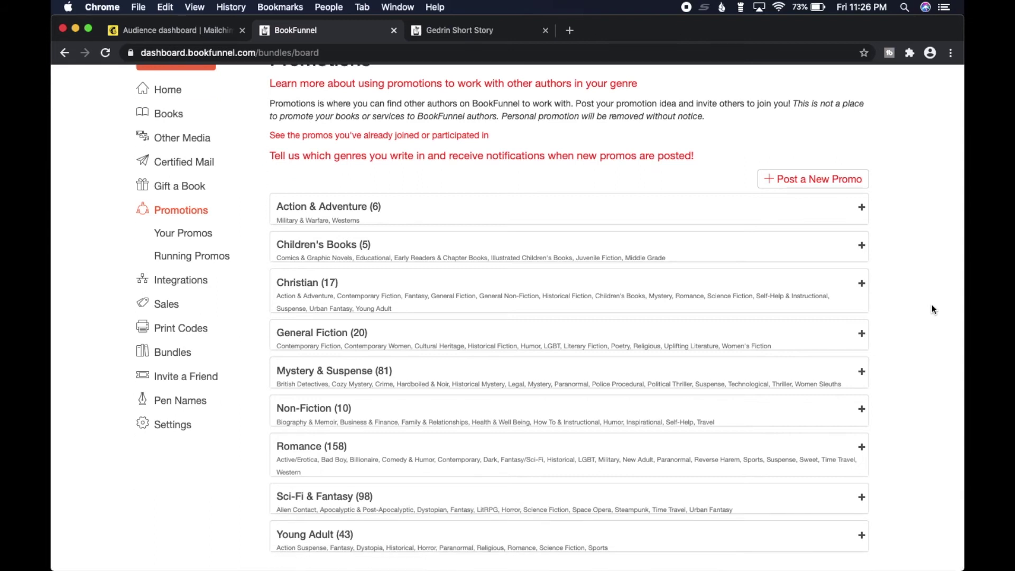
click(857, 379)
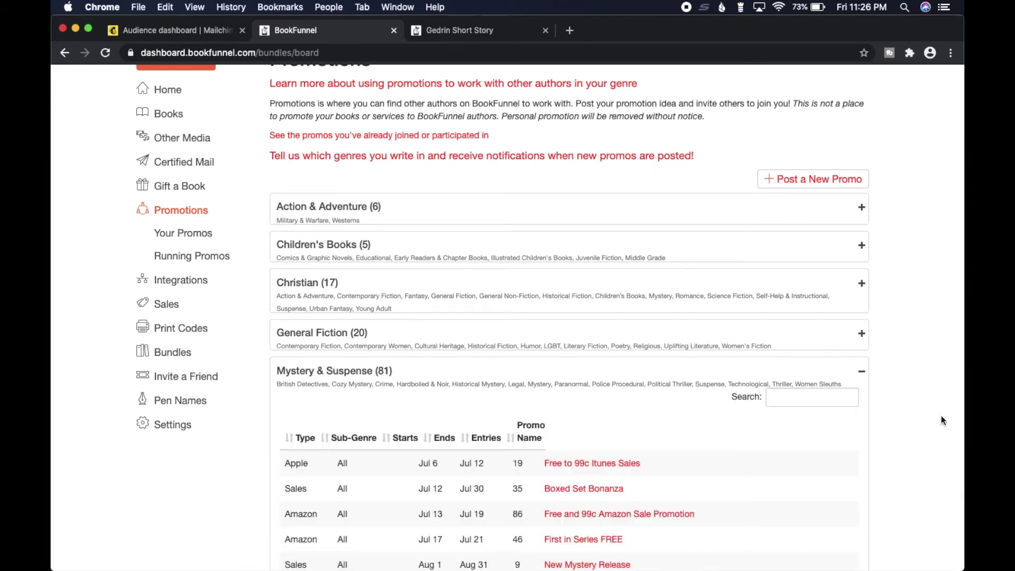
scroll(932, 417, down, 12)
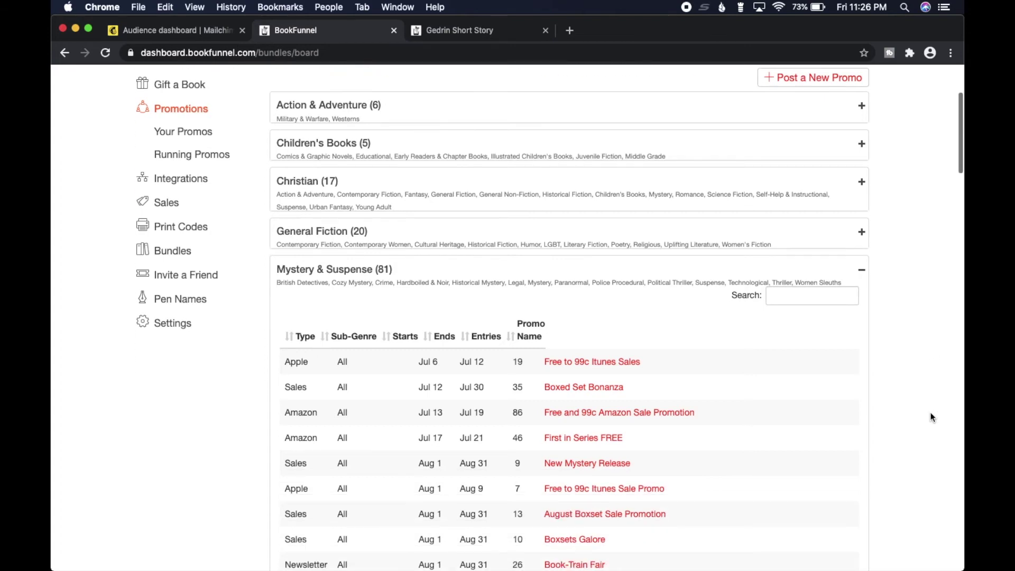
scroll(932, 417, down, 6)
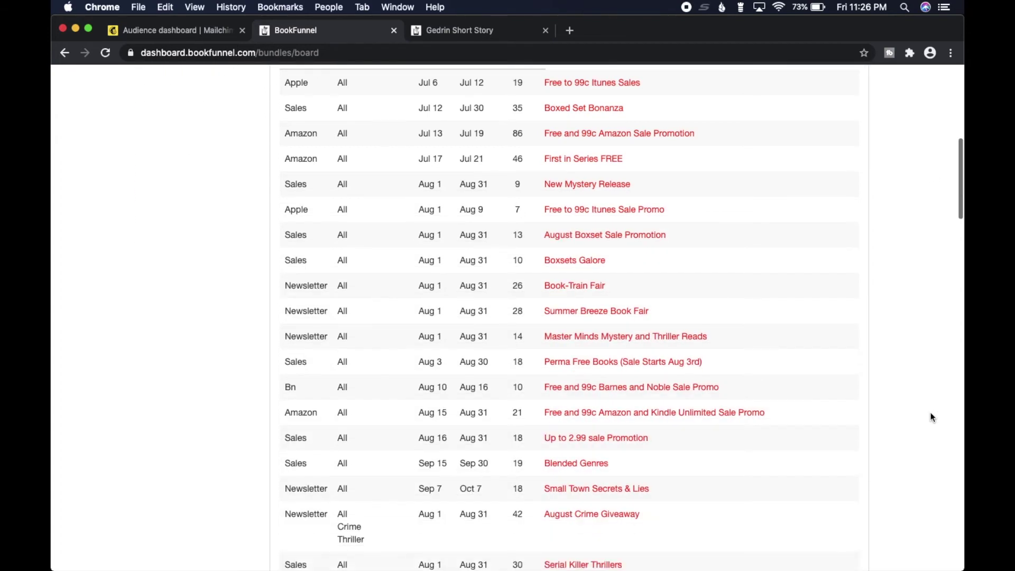
drag(957, 180, 944, 294)
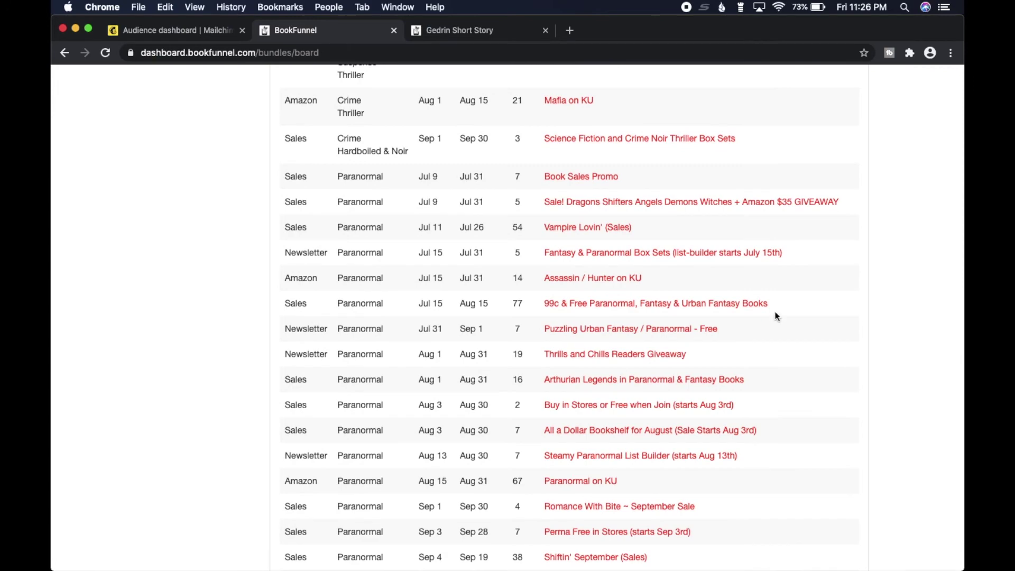
drag(285, 327, 316, 328)
click(317, 329)
scroll(949, 340, down, 2)
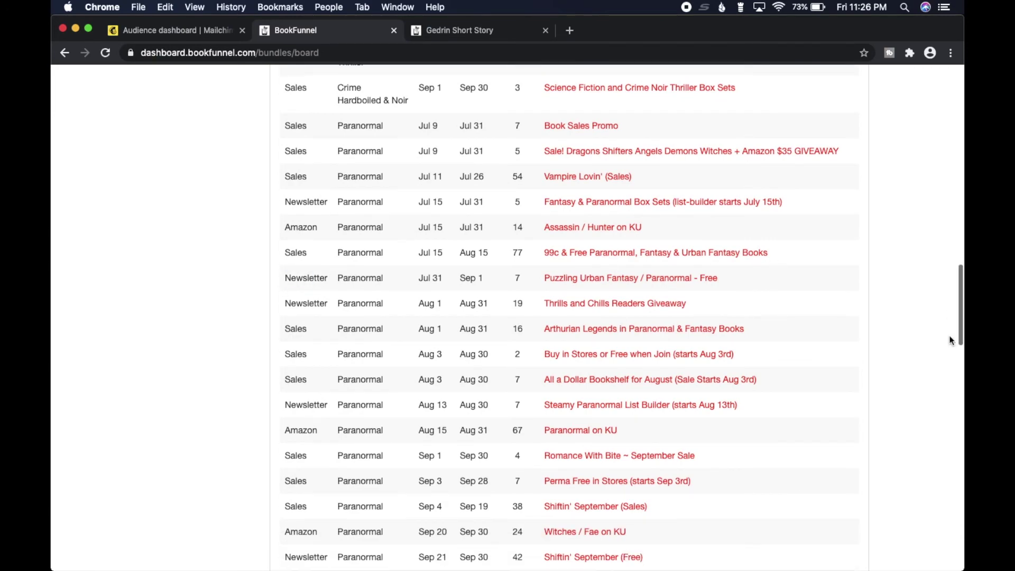
drag(955, 335, 962, 145)
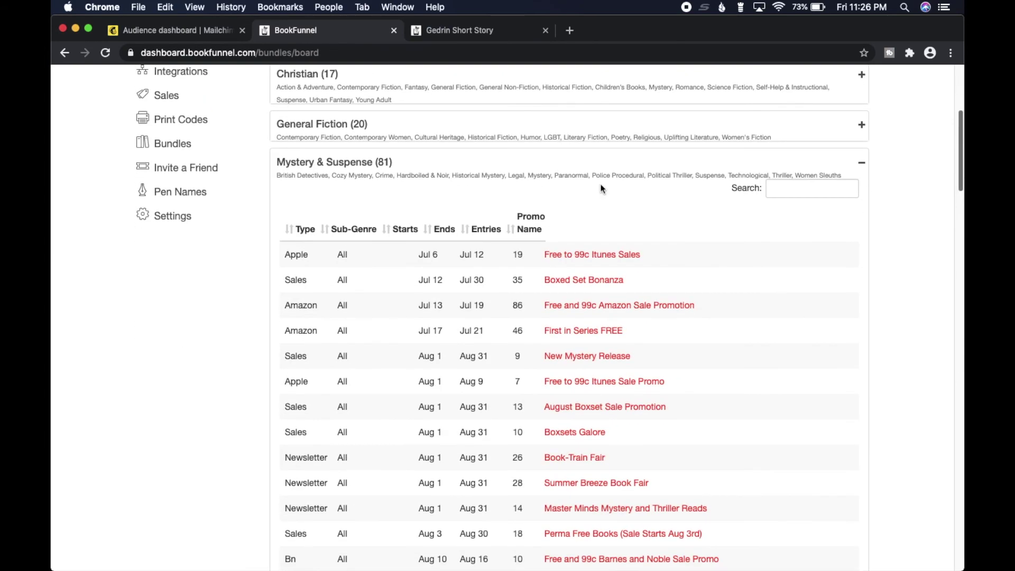
Sort the Mystery & Suspense promos by Type so Amazon promos come first.
click(305, 230)
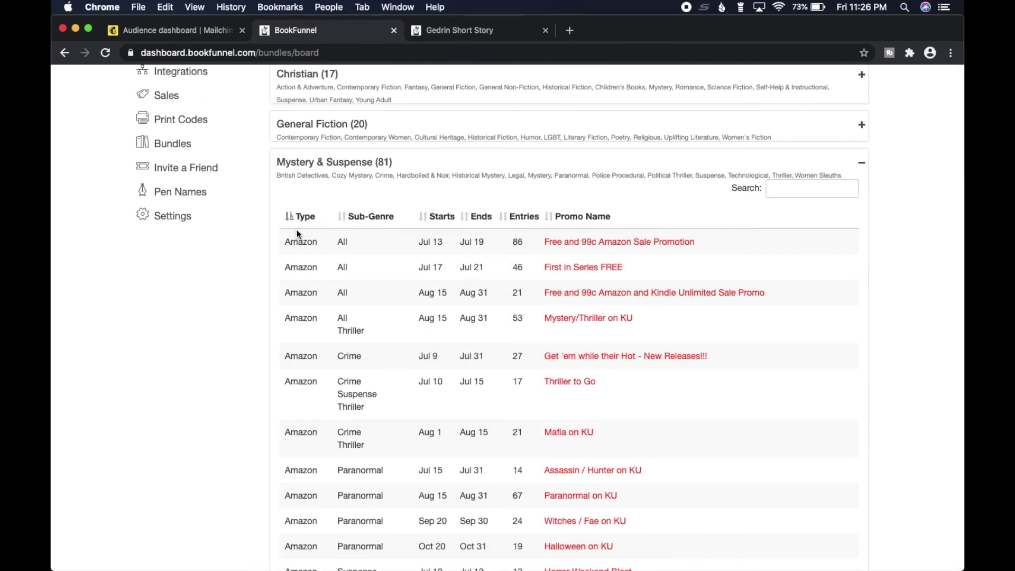
scroll(951, 347, down, 4)
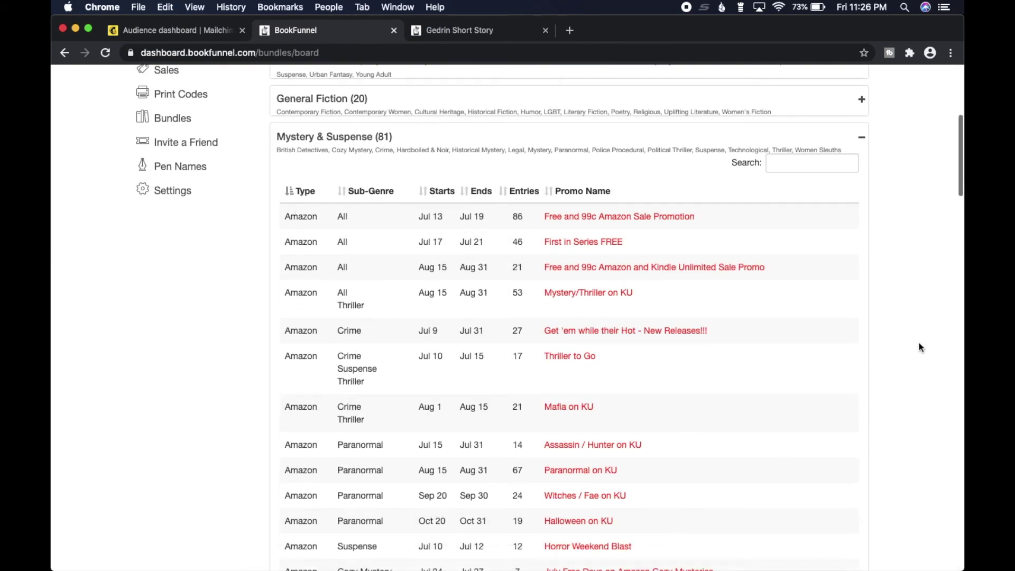
scroll(961, 198, down, 10)
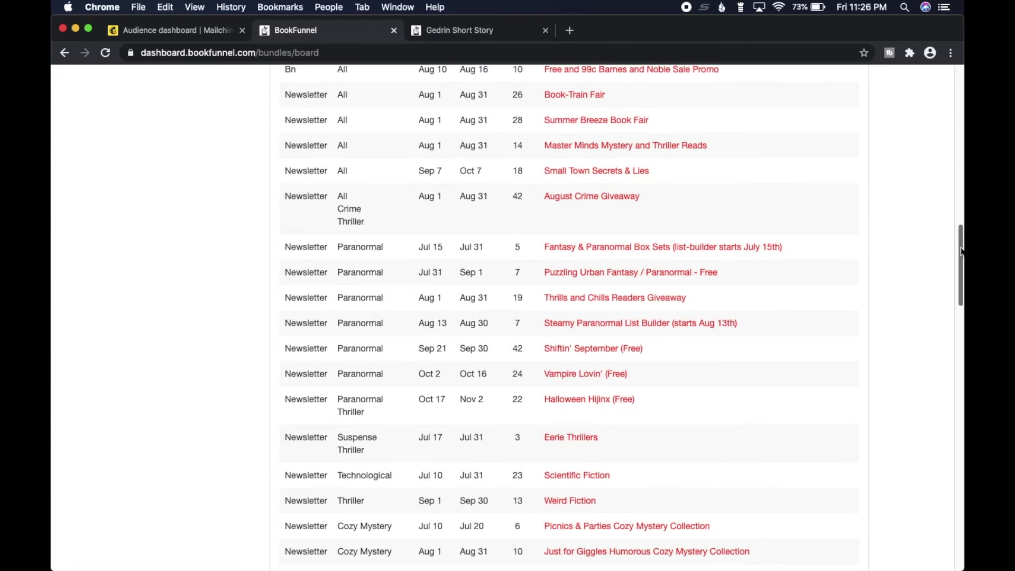
drag(961, 251, 961, 226)
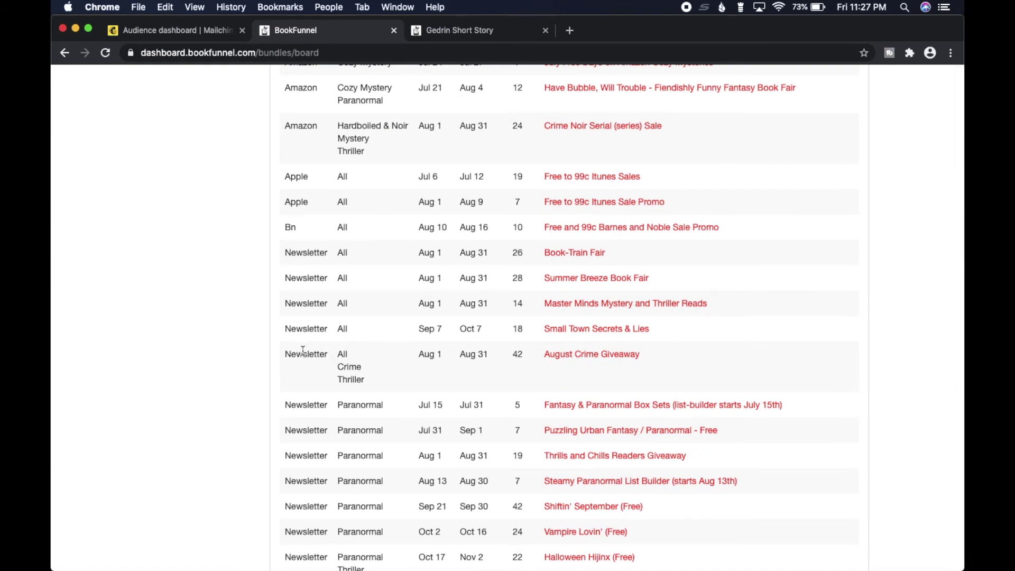
click(354, 370)
Open the August Crime Giveaway, review its requirements and participants, and bring up its Join Promo form.
click(608, 354)
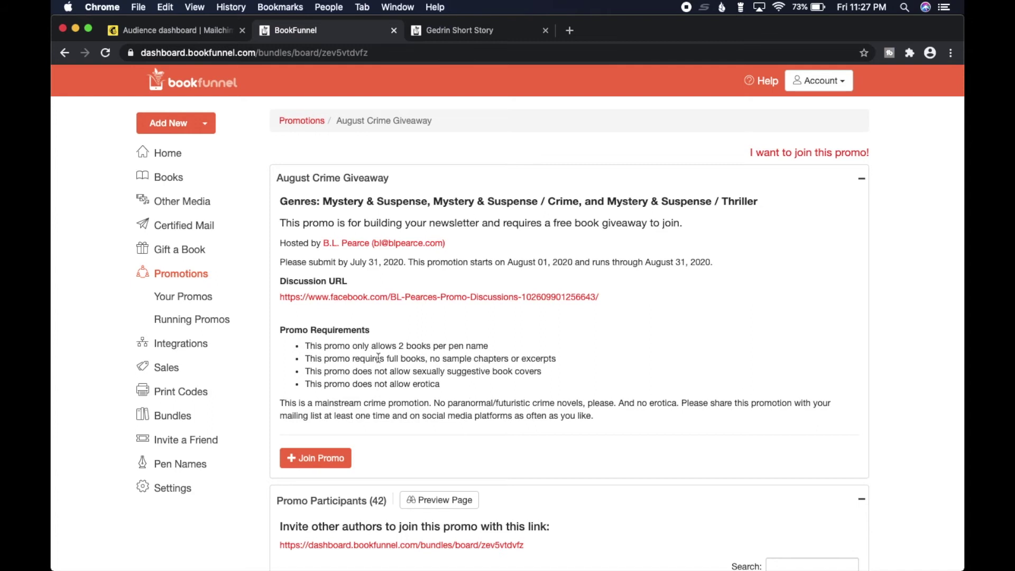
drag(372, 346, 389, 360)
scroll(399, 371, down, 5)
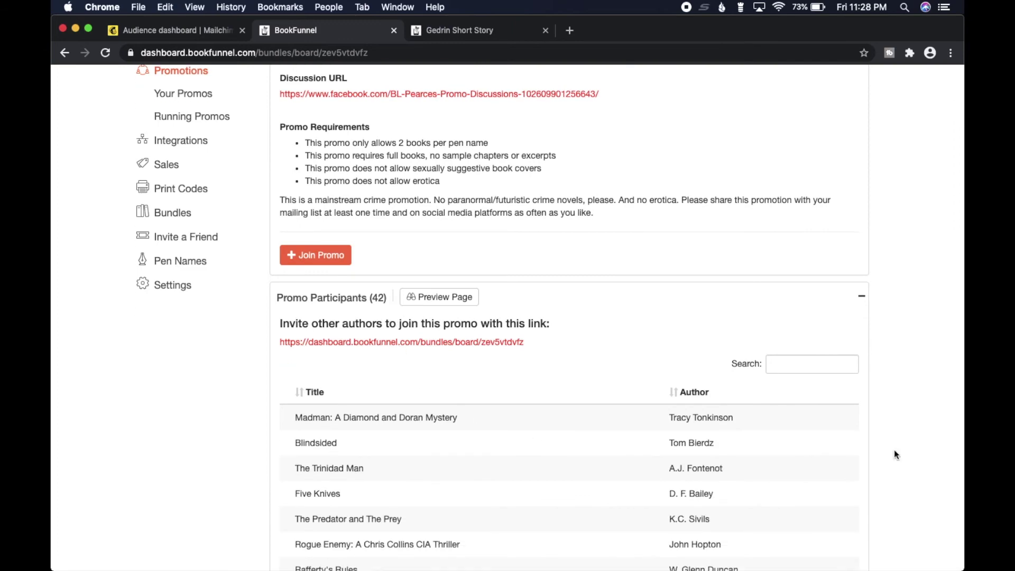
scroll(951, 348, down, 2)
scroll(951, 346, up, 4)
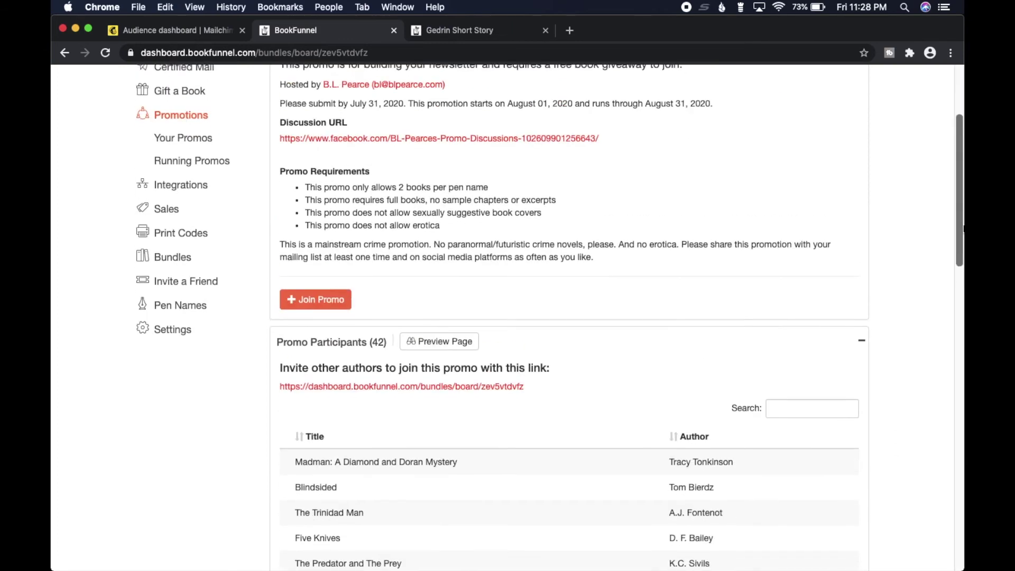
click(342, 355)
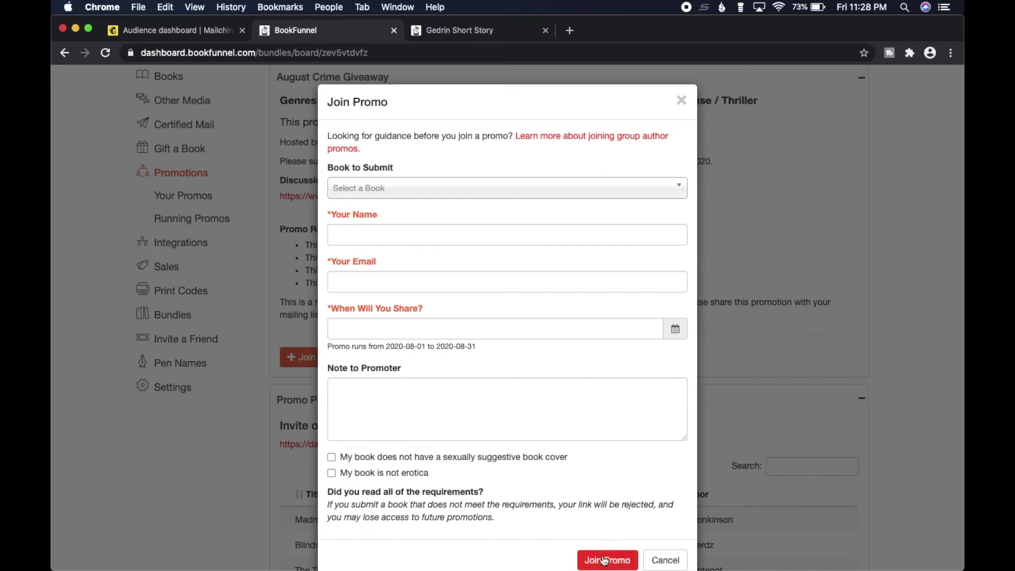
Dismiss the August Crime Giveaway join form without joining and go to Your Promos.
click(681, 101)
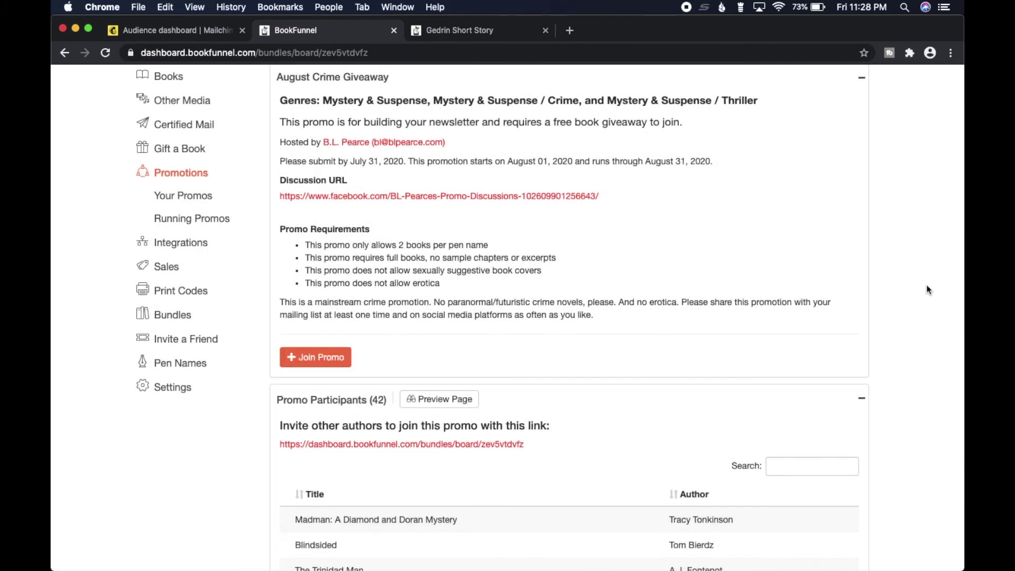
scroll(927, 289, up, 3)
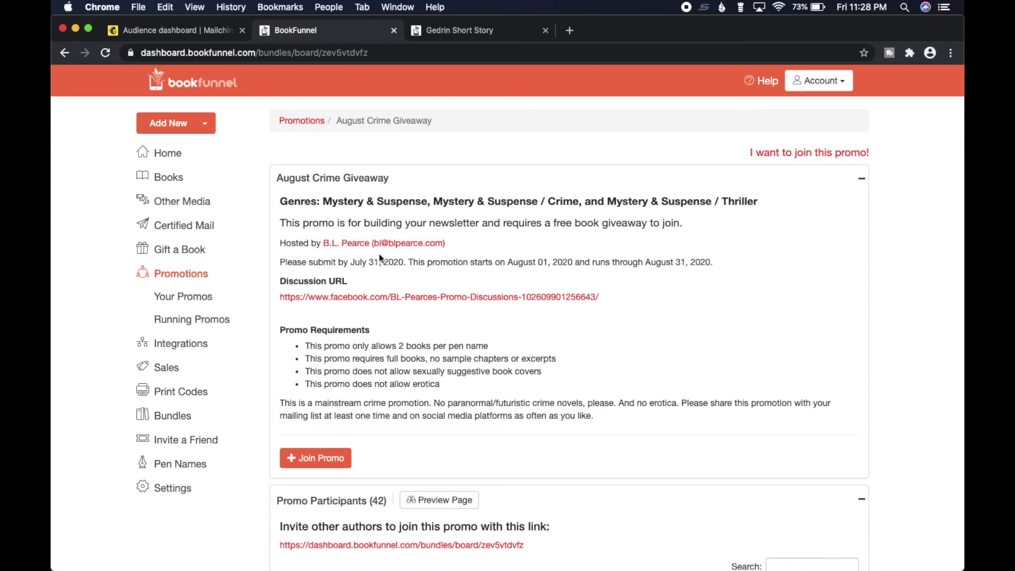
click(183, 303)
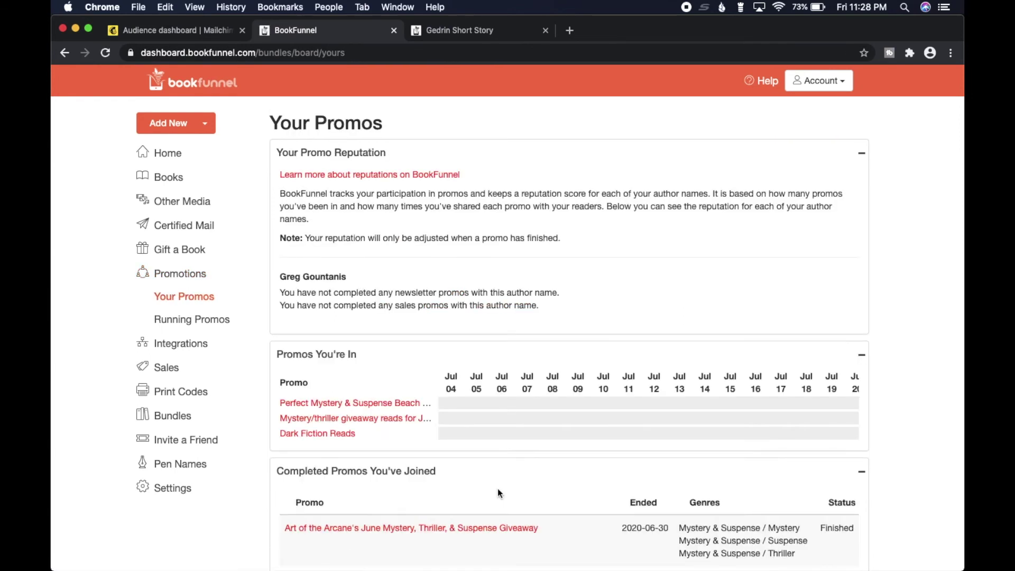
Preview the details of the promos listed under Promos You're In.
mouse_move(334, 434)
scroll(918, 446, down, 1)
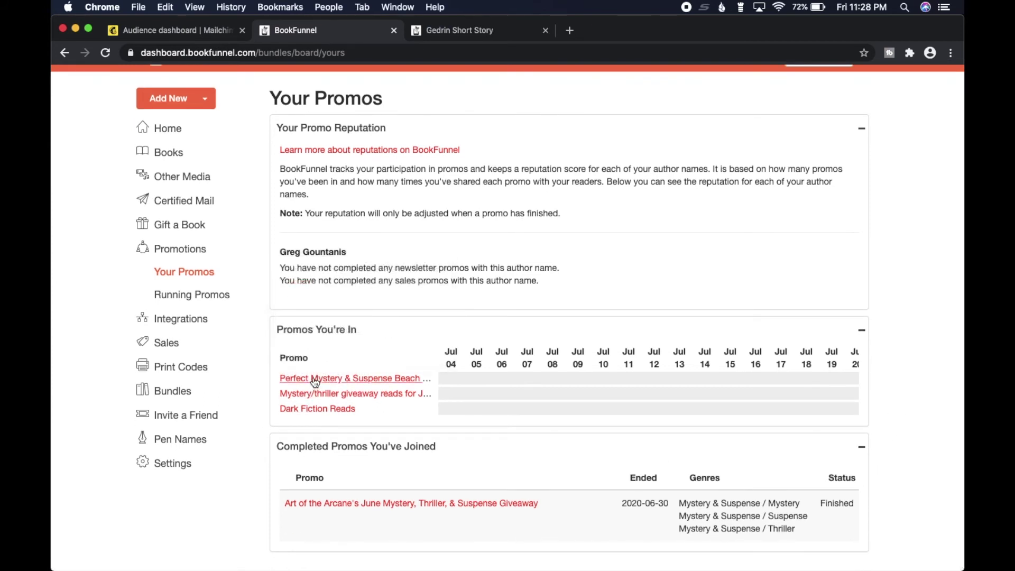
mouse_move(315, 382)
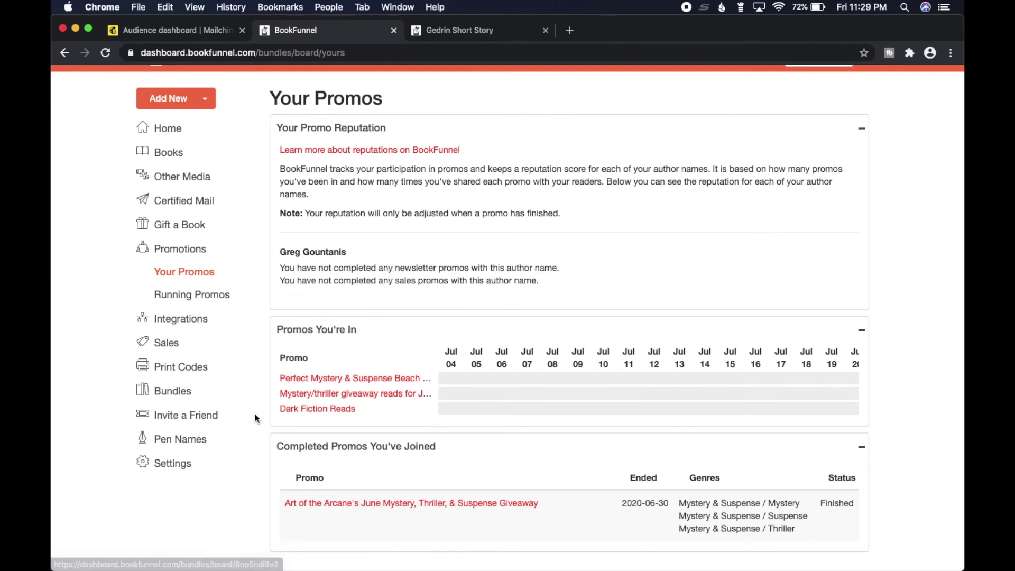
Open the July Mystery/thriller giveaway promo and follow your tracking link to its landing page.
click(336, 397)
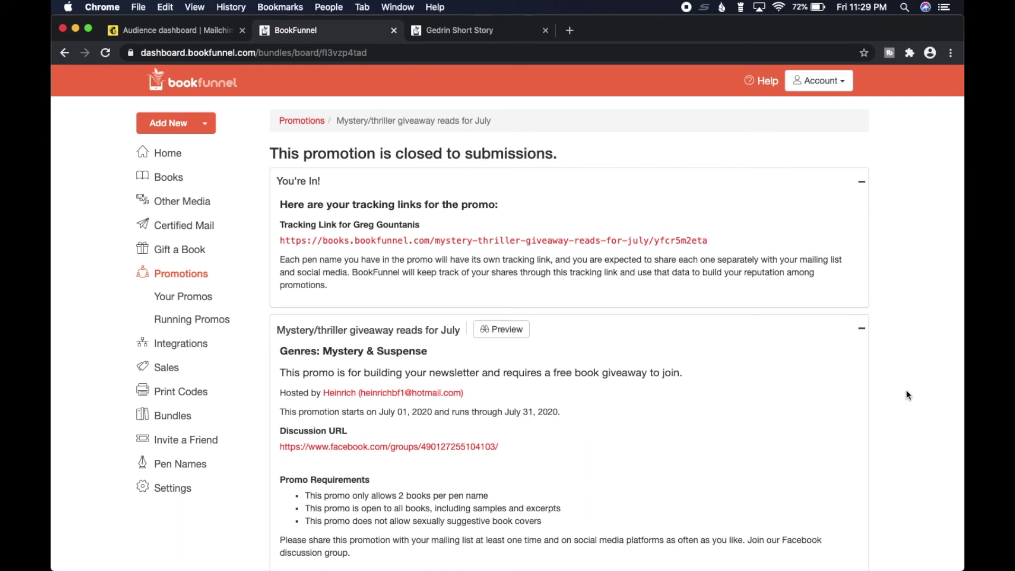
click(557, 241)
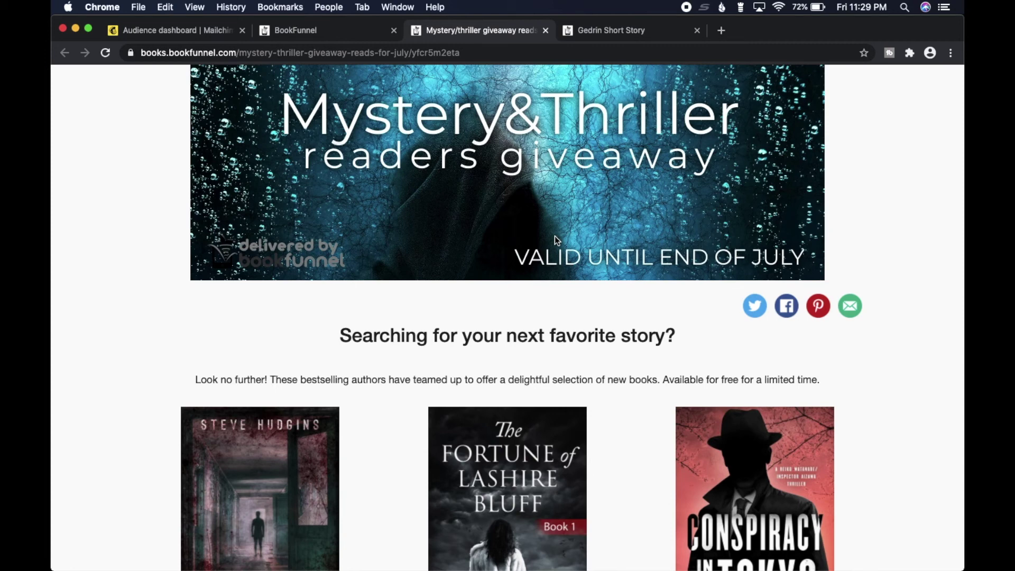
Browse the giveaway page, view the Gedrin book's details, then close that preview.
scroll(554, 236, down, 3)
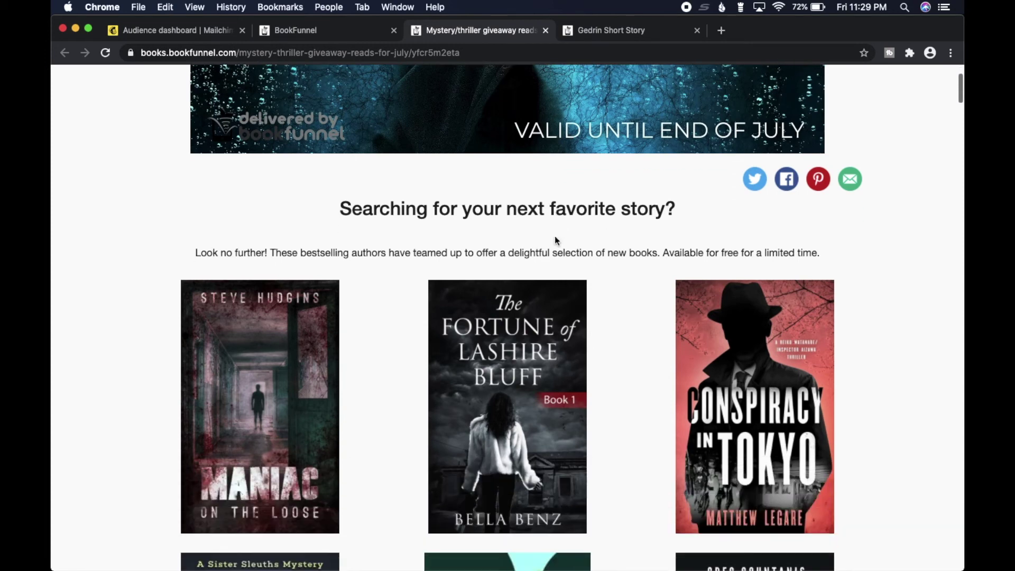
mouse_move(954, 86)
mouse_down()
mouse_move(958, 146)
mouse_move(953, 39)
mouse_move(962, 78)
mouse_up()
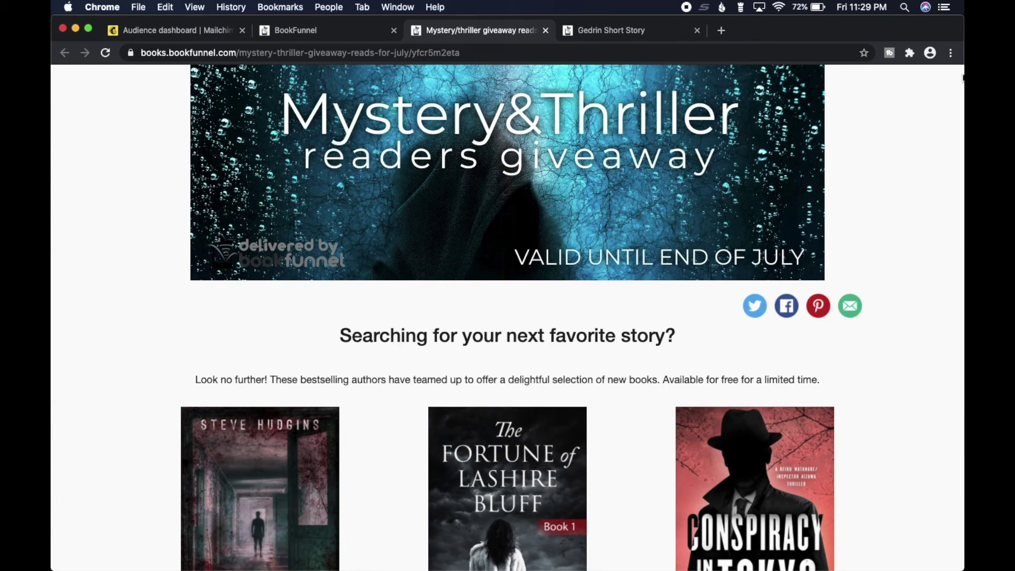
drag(962, 77, 959, 118)
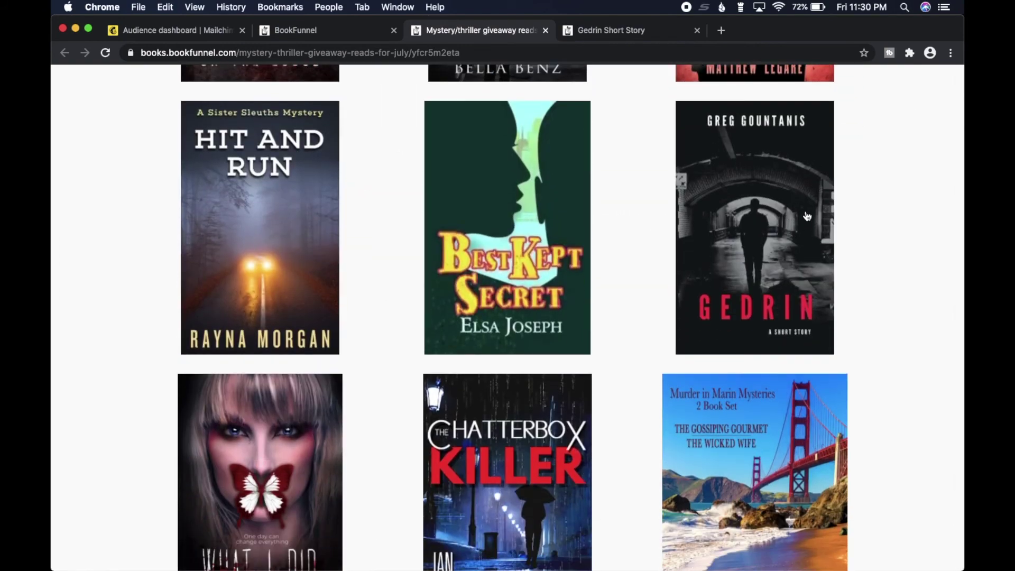
scroll(912, 252, down, 2)
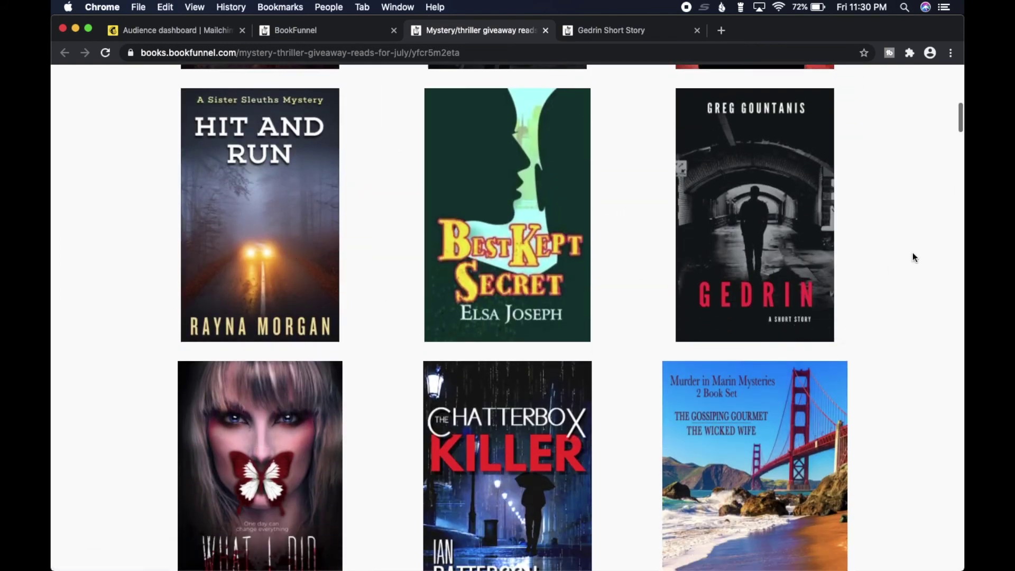
mouse_move(960, 136)
mouse_down()
mouse_move(960, 557)
mouse_move(961, 93)
mouse_move(962, 161)
mouse_move(961, 119)
mouse_up()
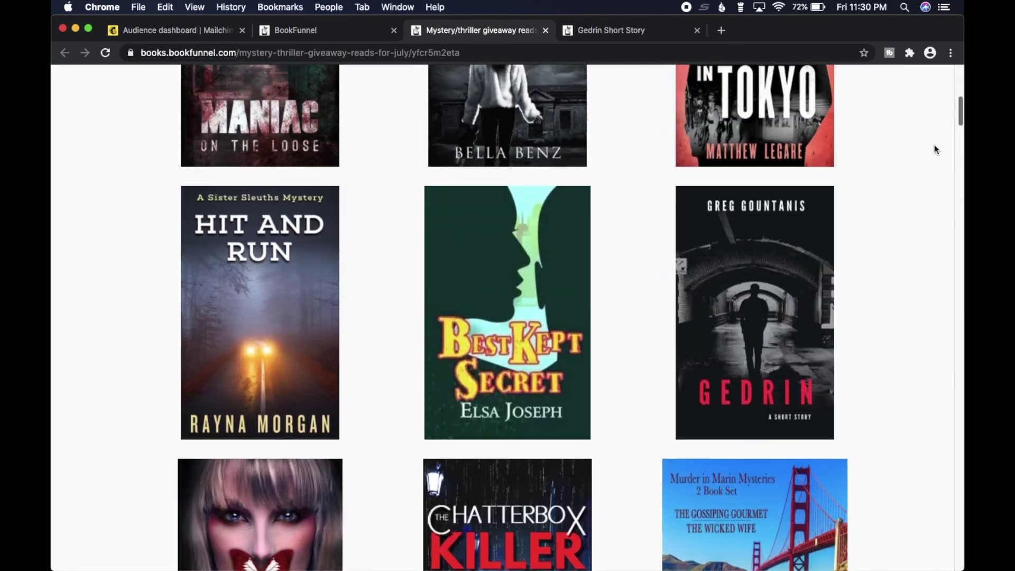
click(784, 324)
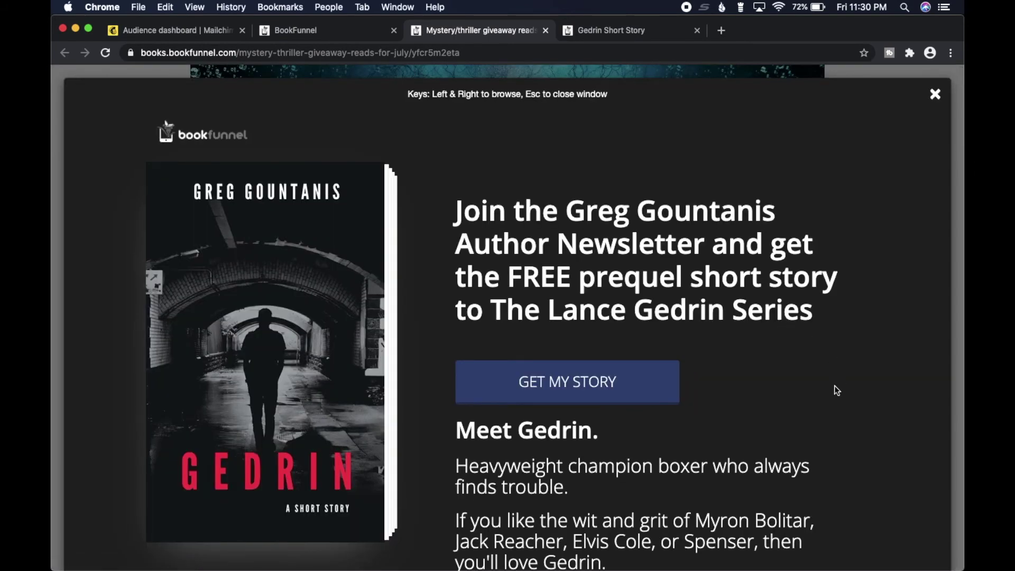
scroll(835, 389, down, 5)
scroll(835, 386, down, 5)
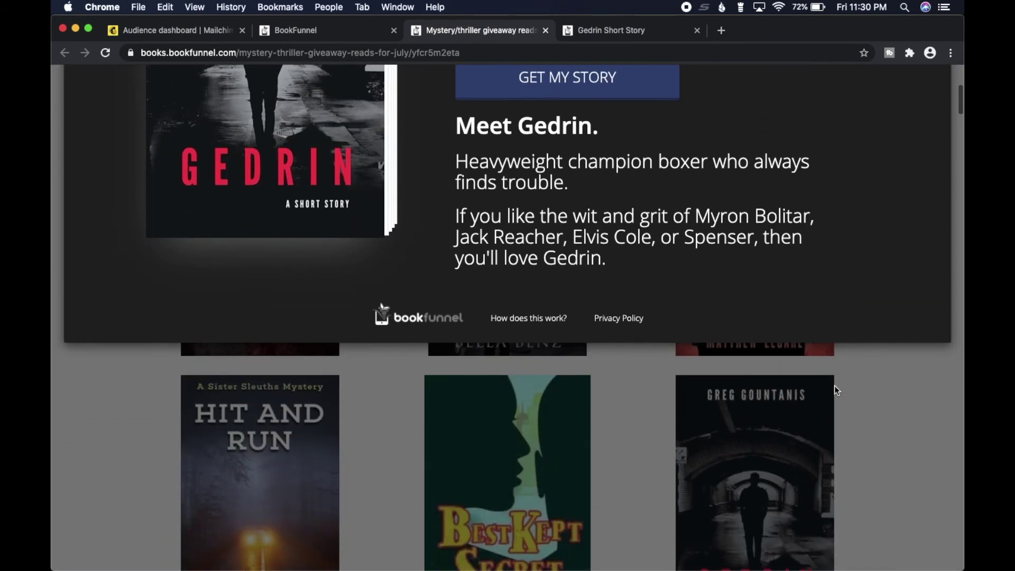
scroll(834, 386, up, 5)
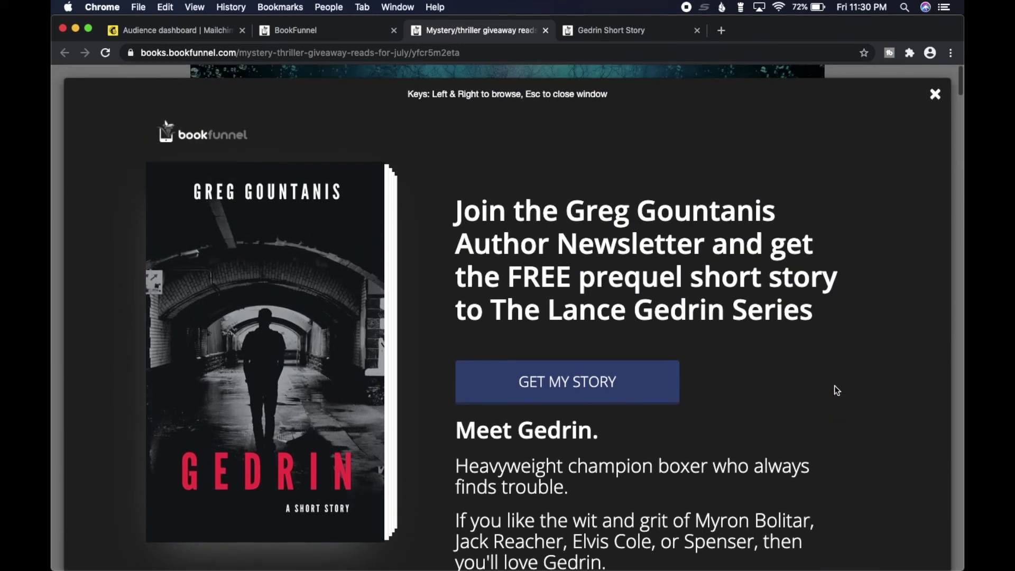
click(937, 96)
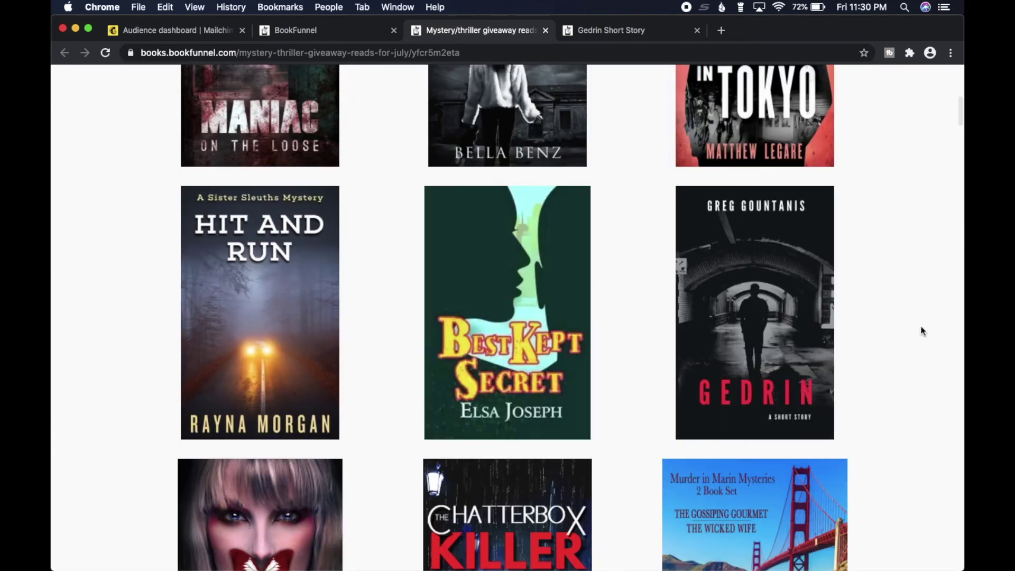
Return to the July Mystery/thriller promo page in the BookFunnel dashboard tab.
scroll(922, 331, up, 2)
scroll(921, 331, up, 3)
drag(961, 93, 962, 34)
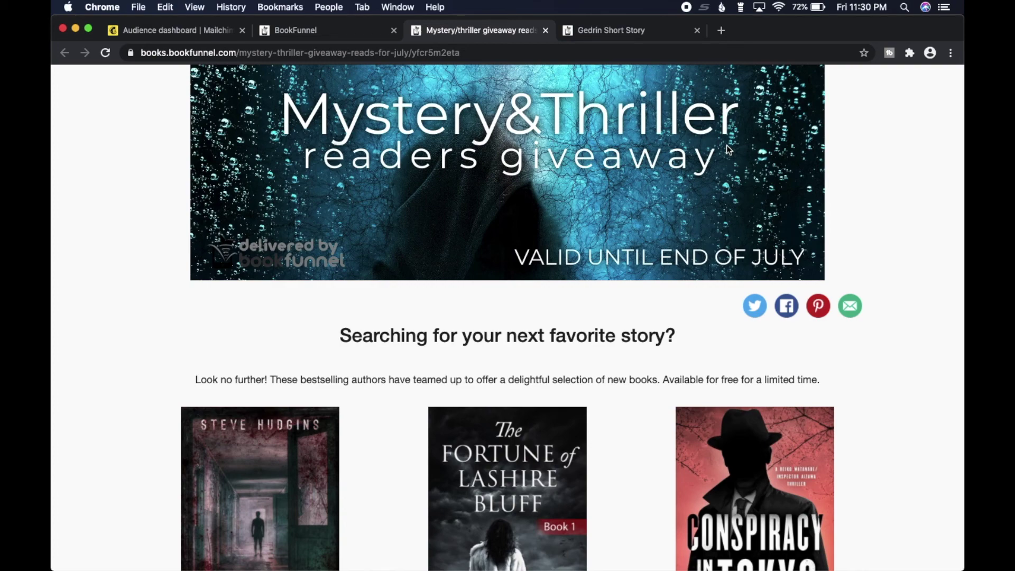
click(351, 37)
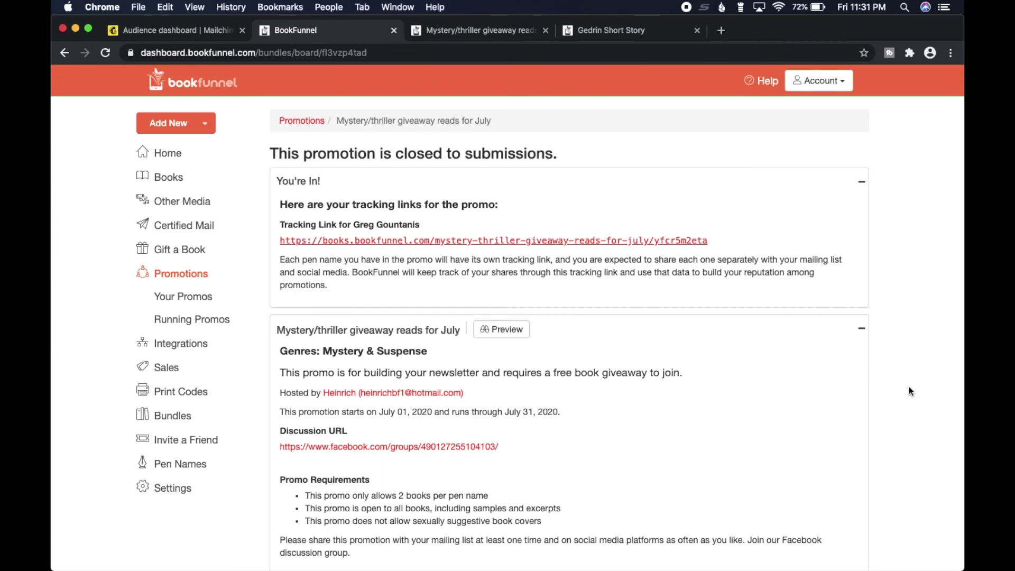
From the Books list, peek at the Add New Book form and go back.
click(169, 183)
click(832, 200)
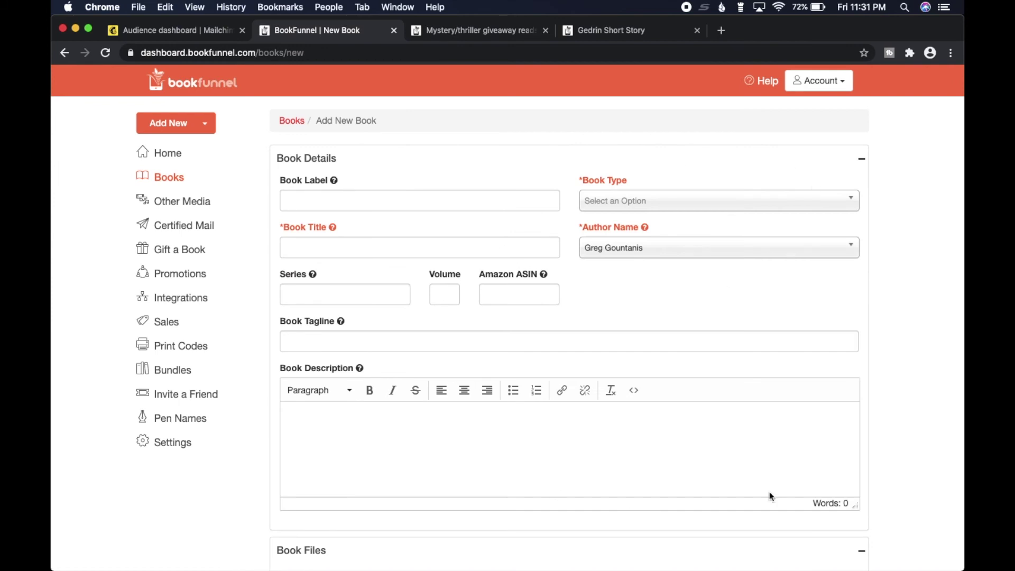
scroll(907, 444, down, 5)
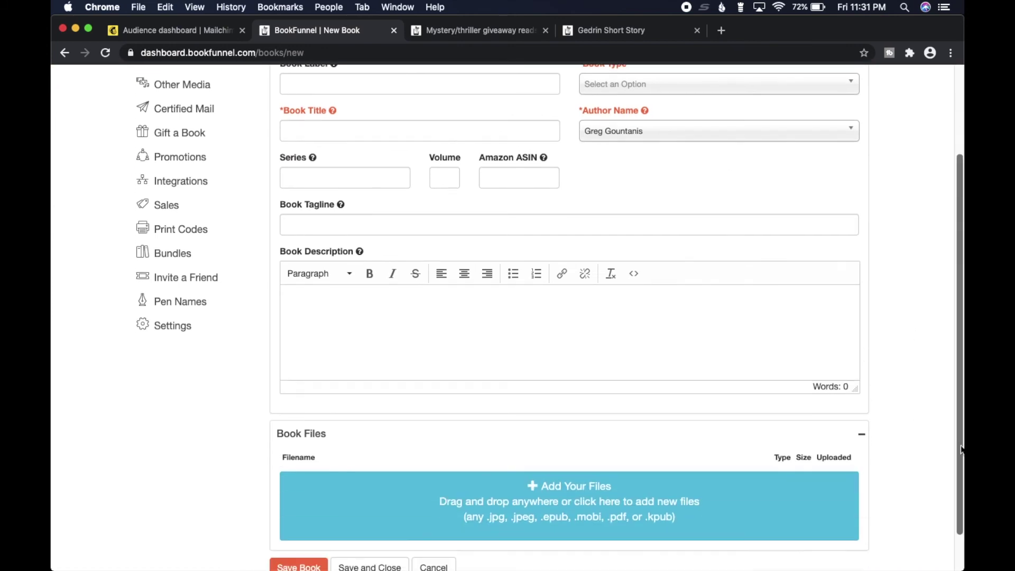
scroll(939, 411, up, 5)
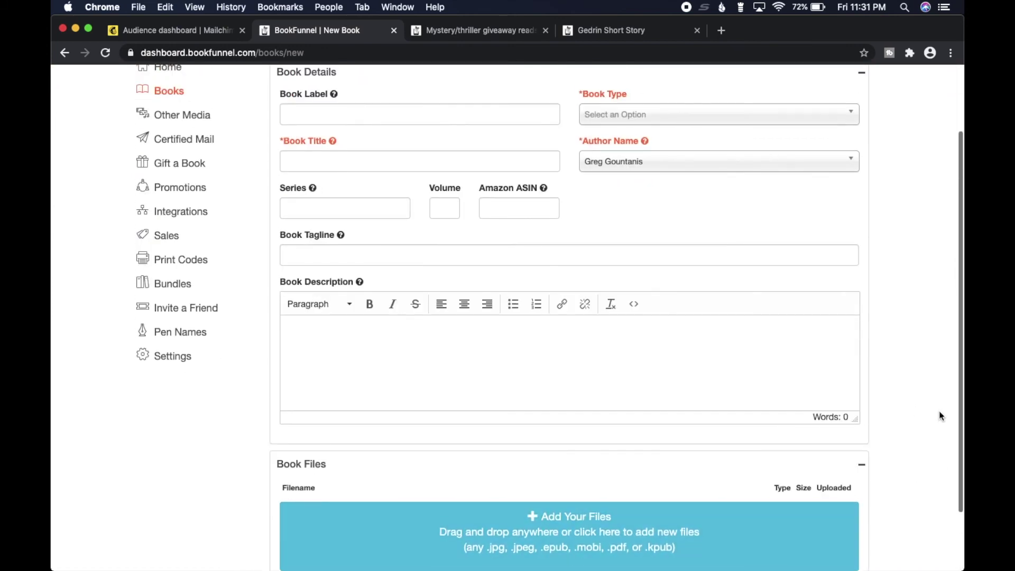
key(super+bracketleft)
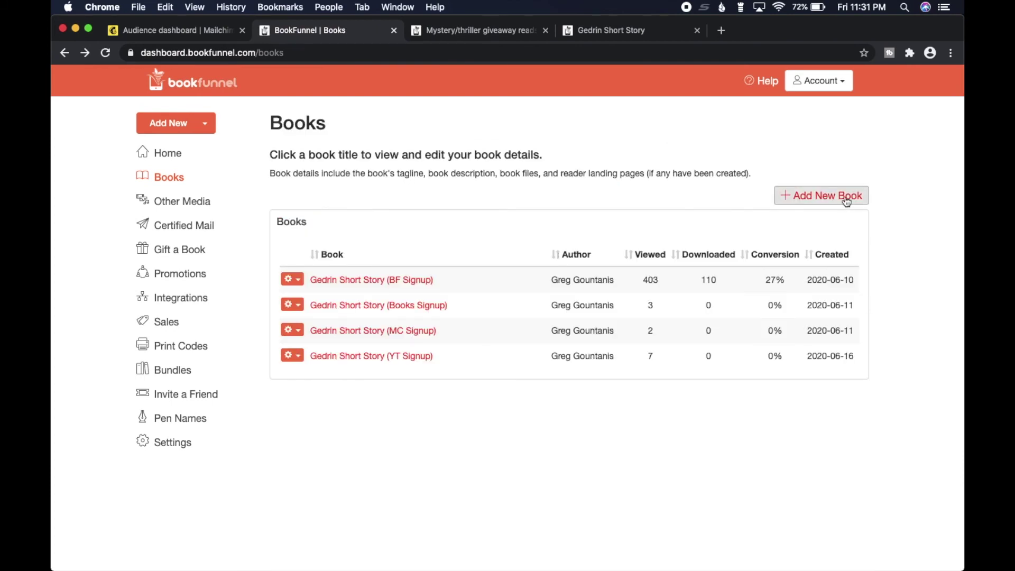
Open the Gedrin Short Story (BF Signup) book details and review its landing page stats.
click(368, 280)
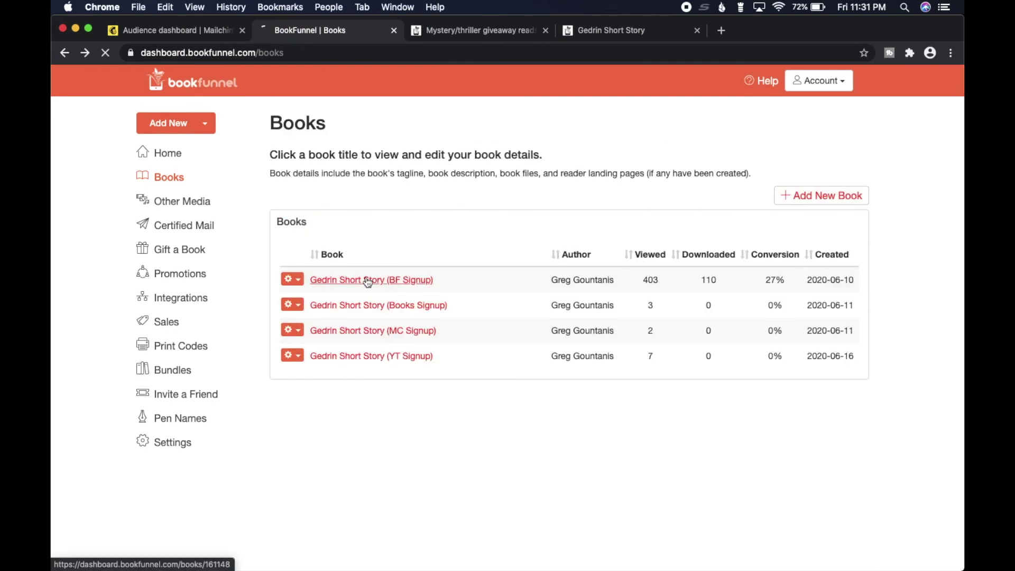
scroll(914, 397, down, 3)
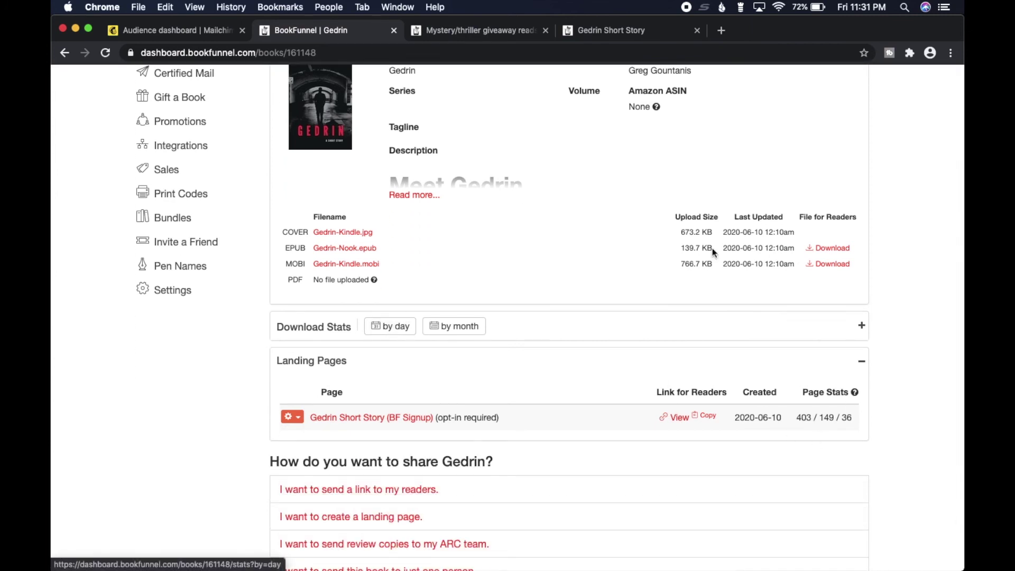
scroll(916, 258, up, 1)
scroll(916, 259, up, 2)
scroll(916, 259, down, 3)
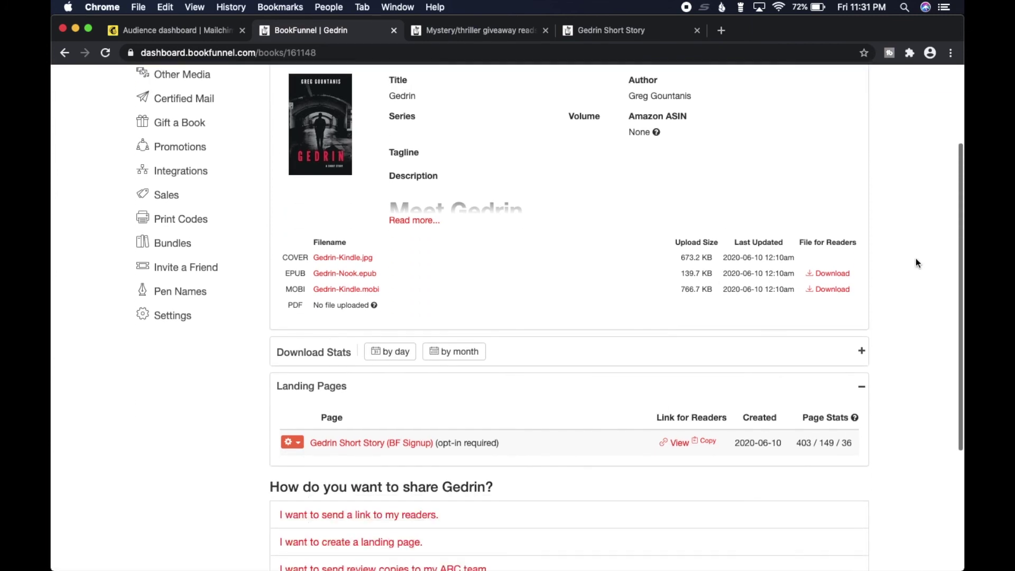
Dismiss the landing page's gear menu and open the BF Signup landing page details.
click(299, 368)
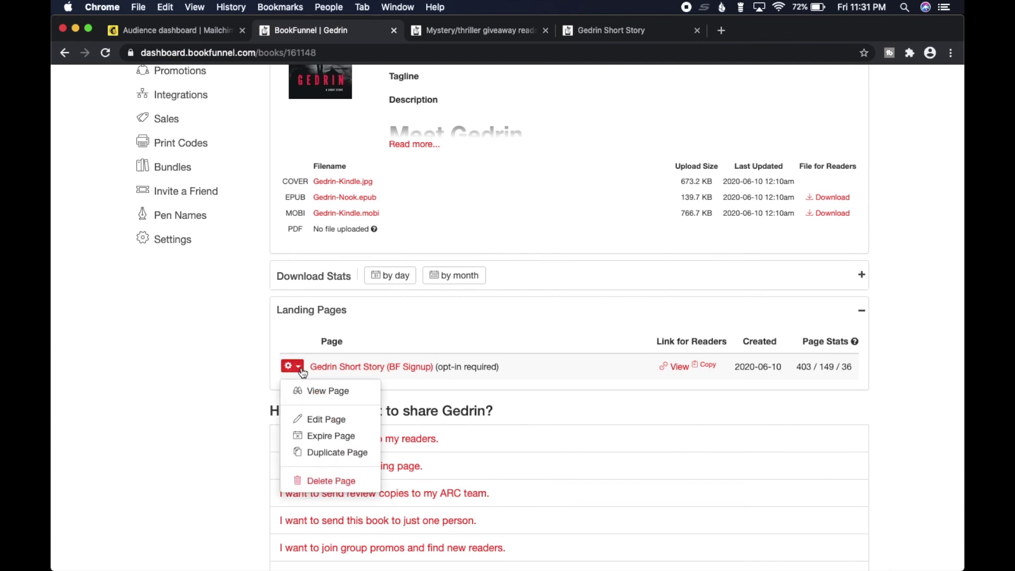
click(249, 403)
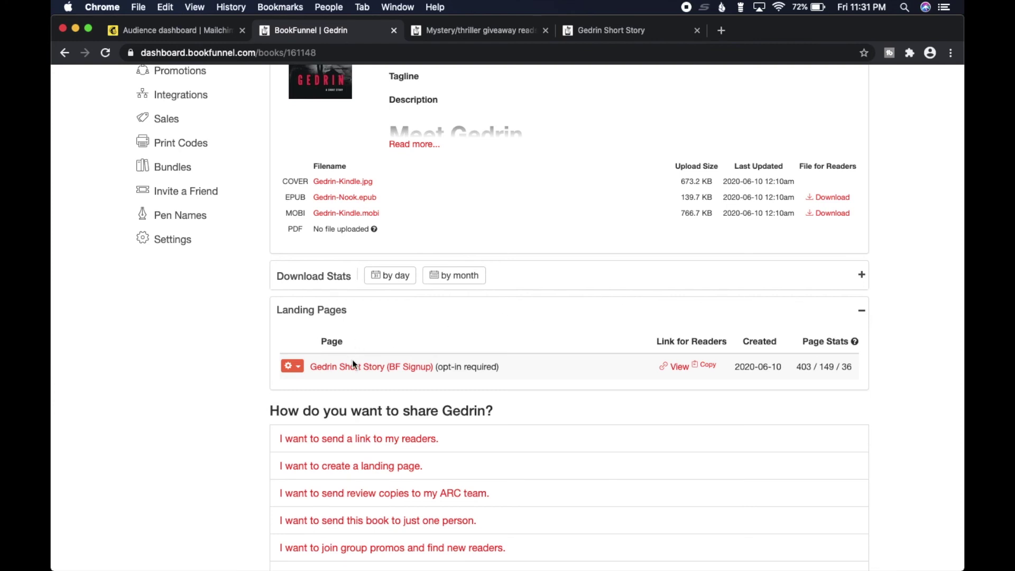
click(349, 369)
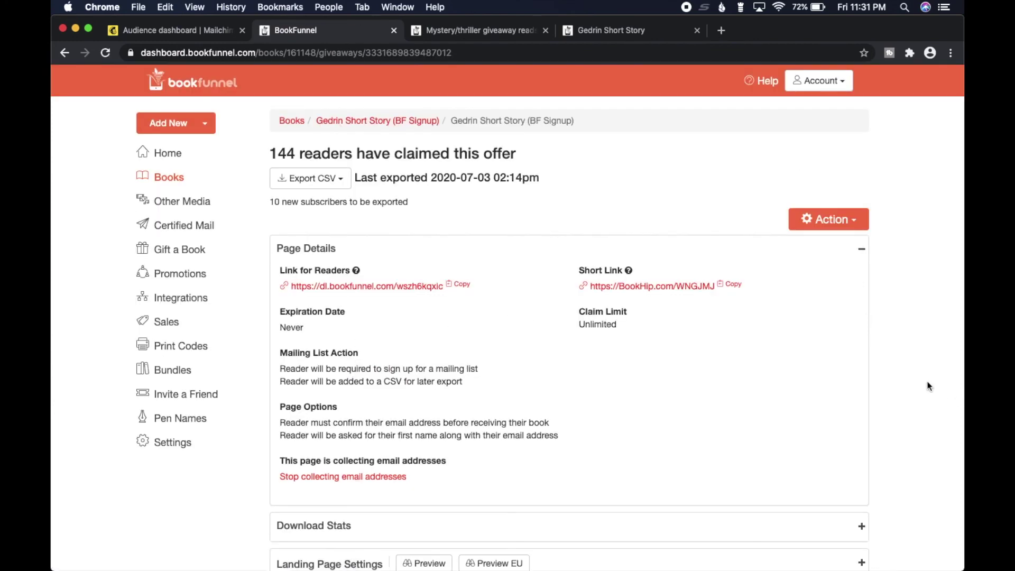
Expand the BF Signup page's Landing Page Settings, review them, and return to the top.
scroll(929, 386, down, 4)
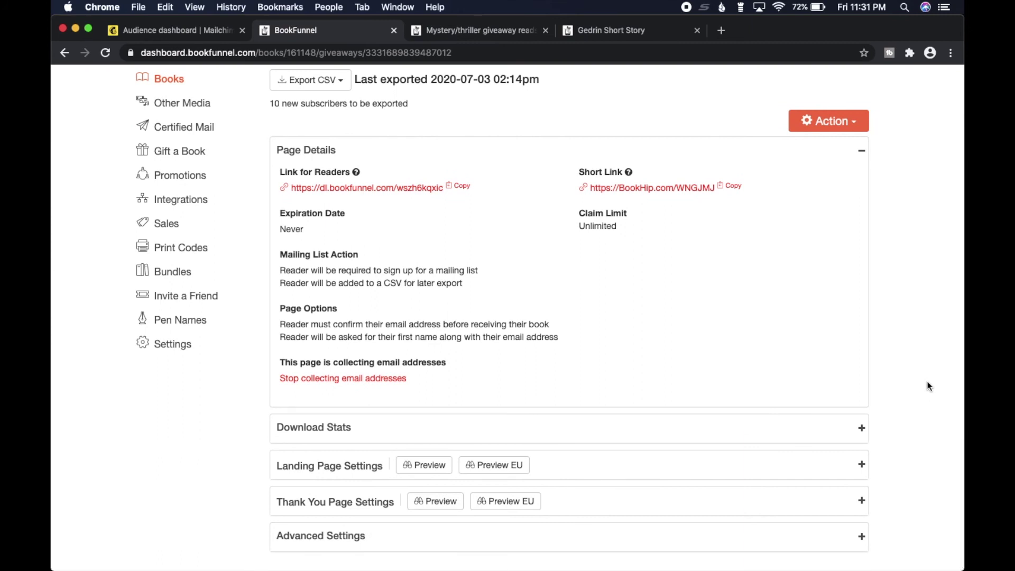
click(860, 464)
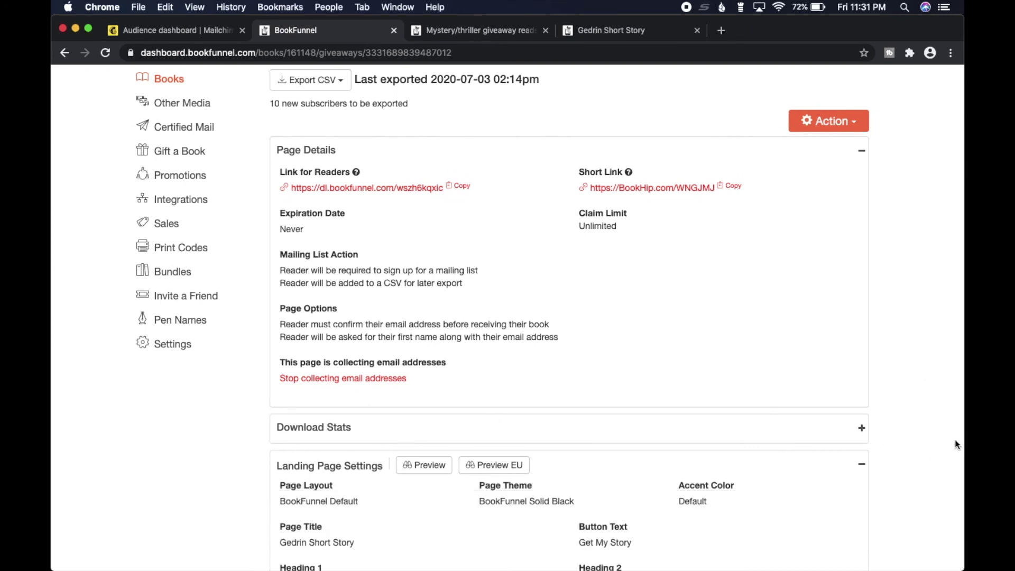
scroll(955, 444, down, 9)
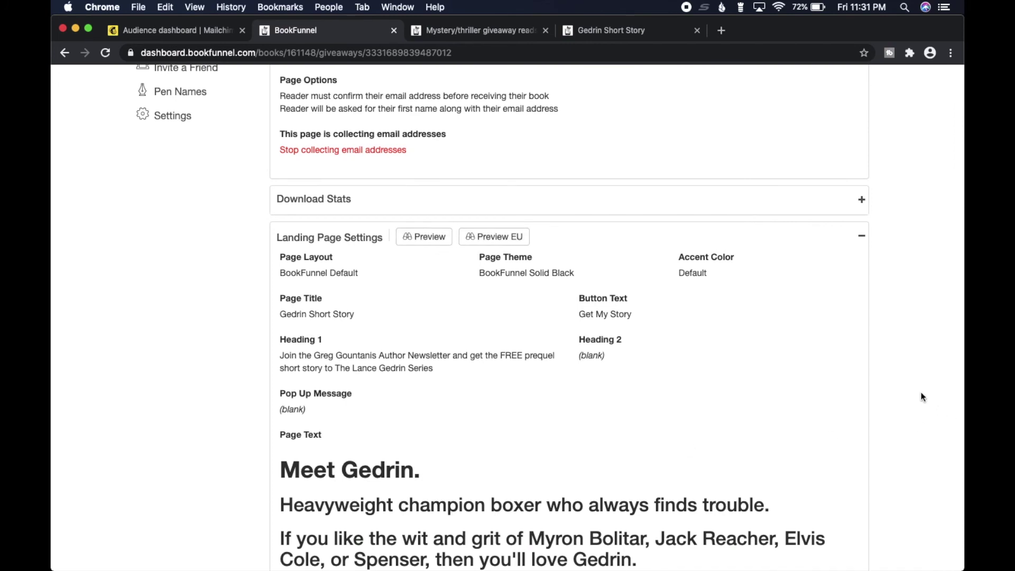
scroll(922, 396, down, 3)
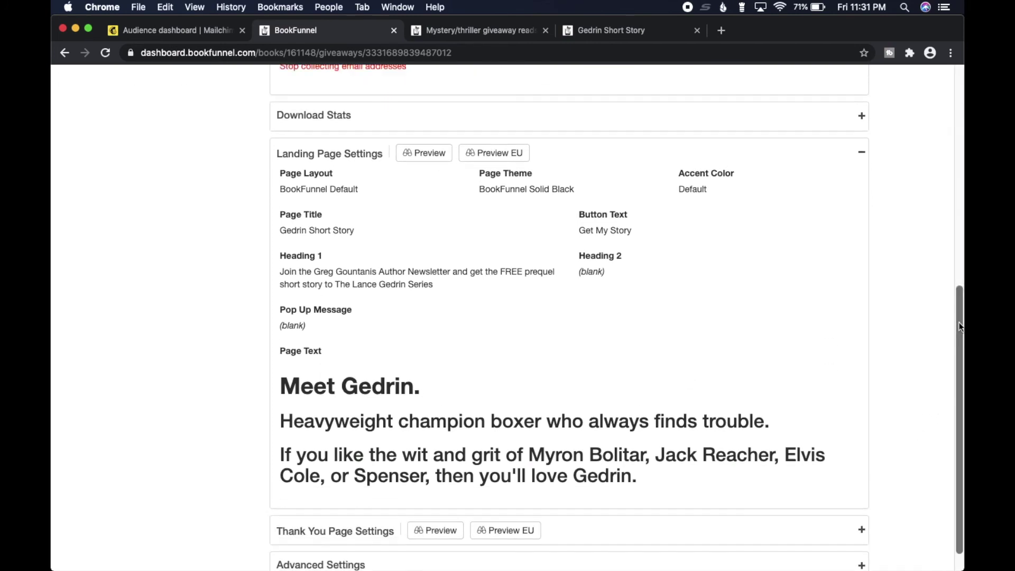
scroll(958, 339, up, 5)
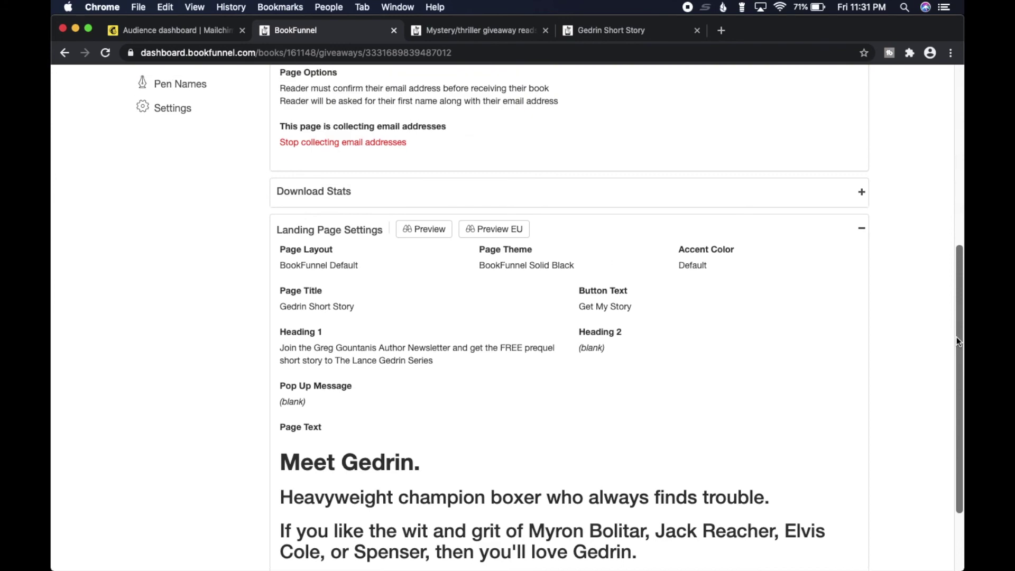
drag(956, 337, 961, 104)
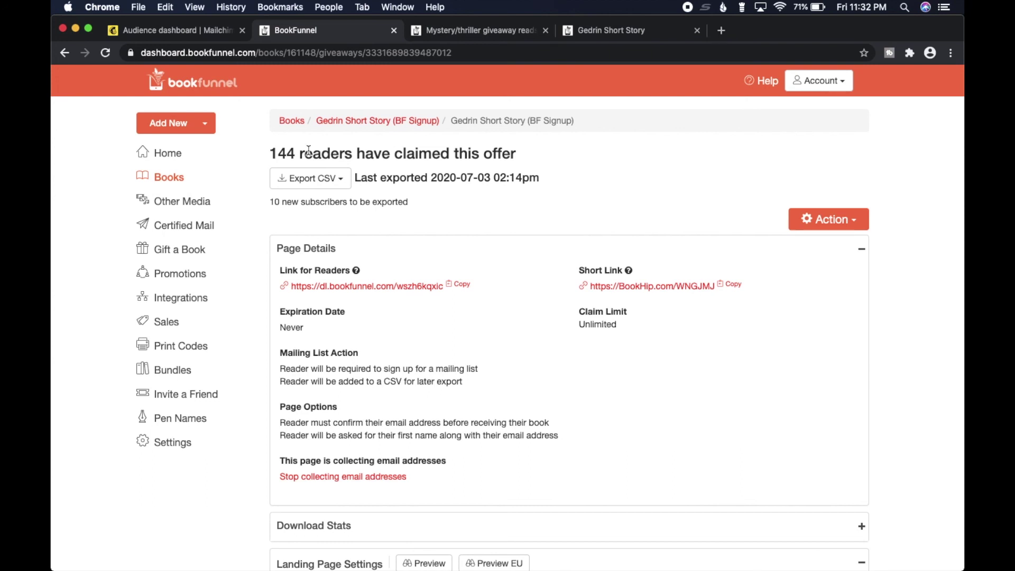
click(342, 181)
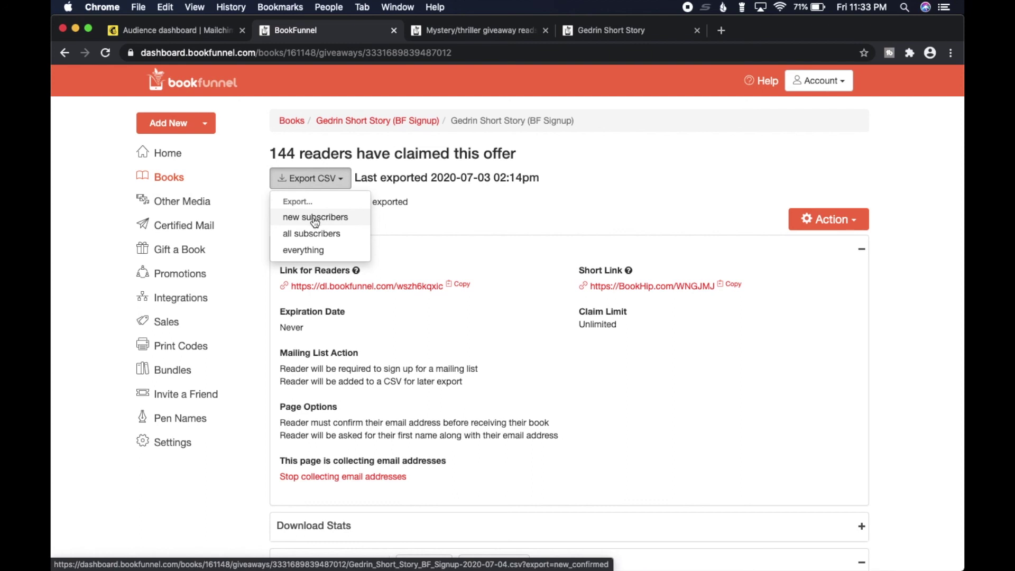
click(480, 209)
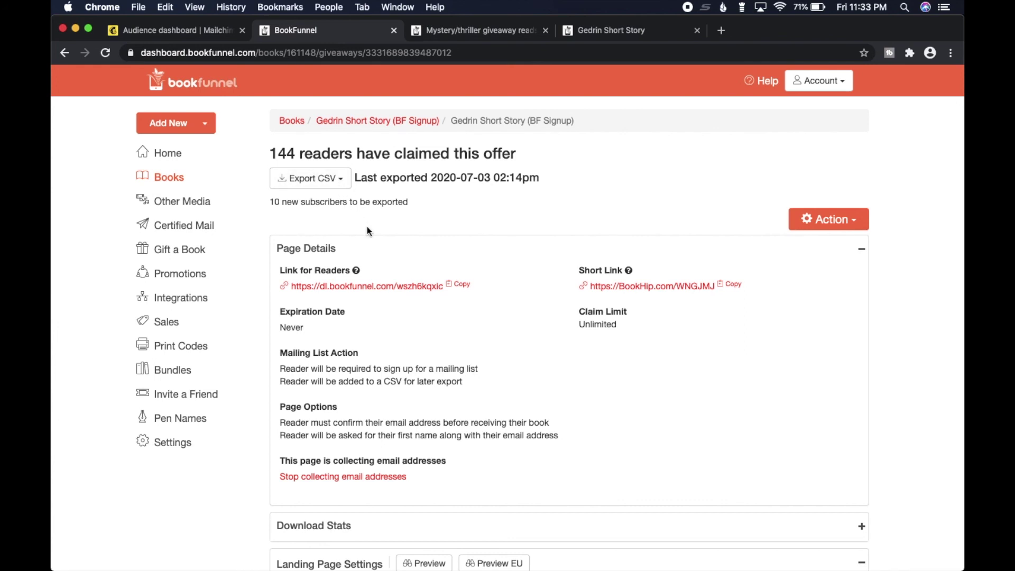
mouse_move(516, 550)
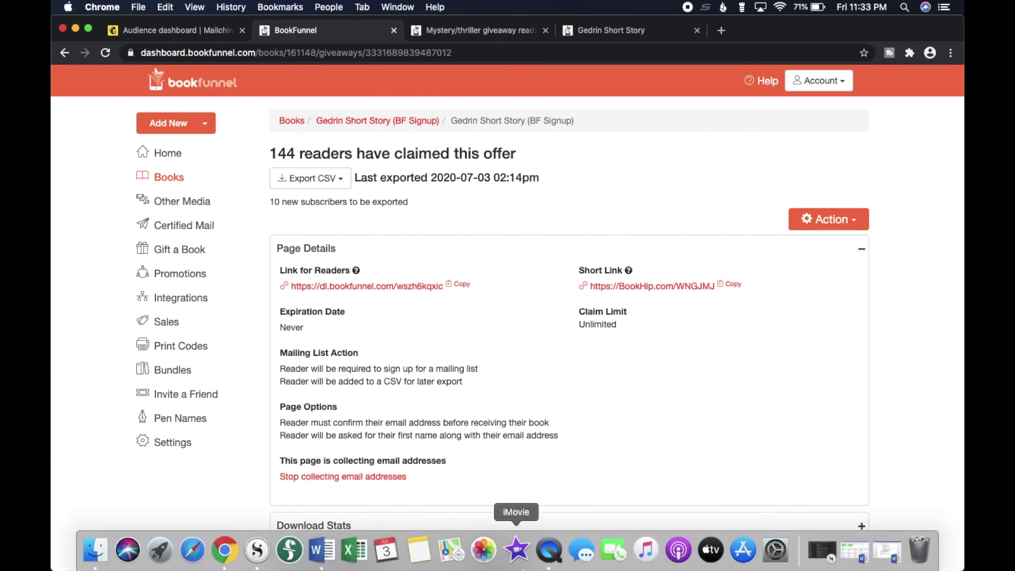